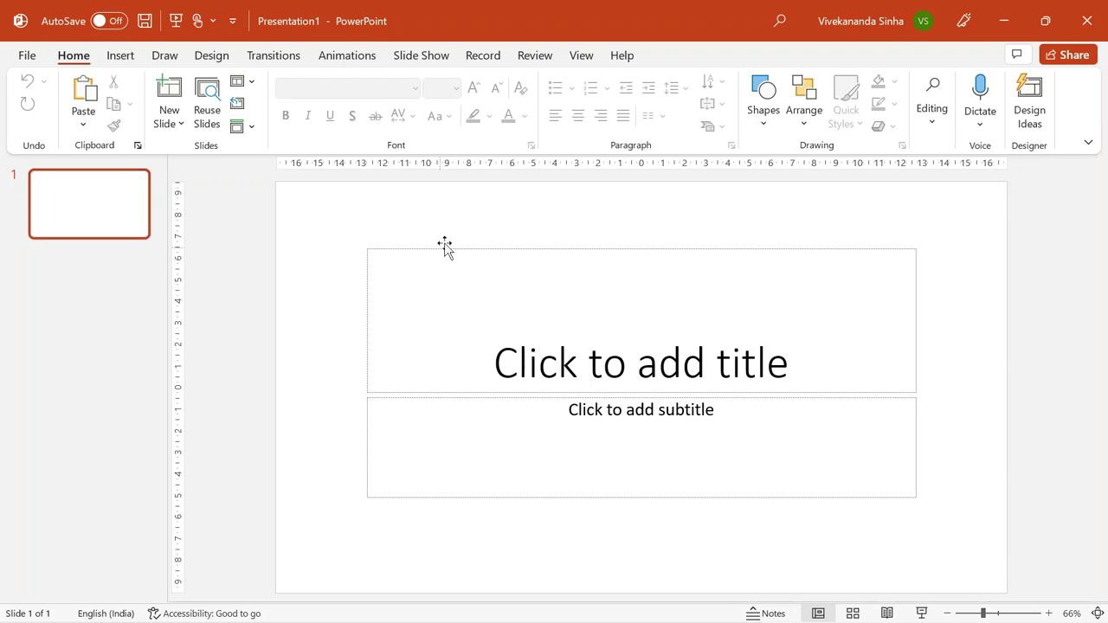
Step: Change slide 1 from Title Slide to the Blank layout
right_click(134, 232)
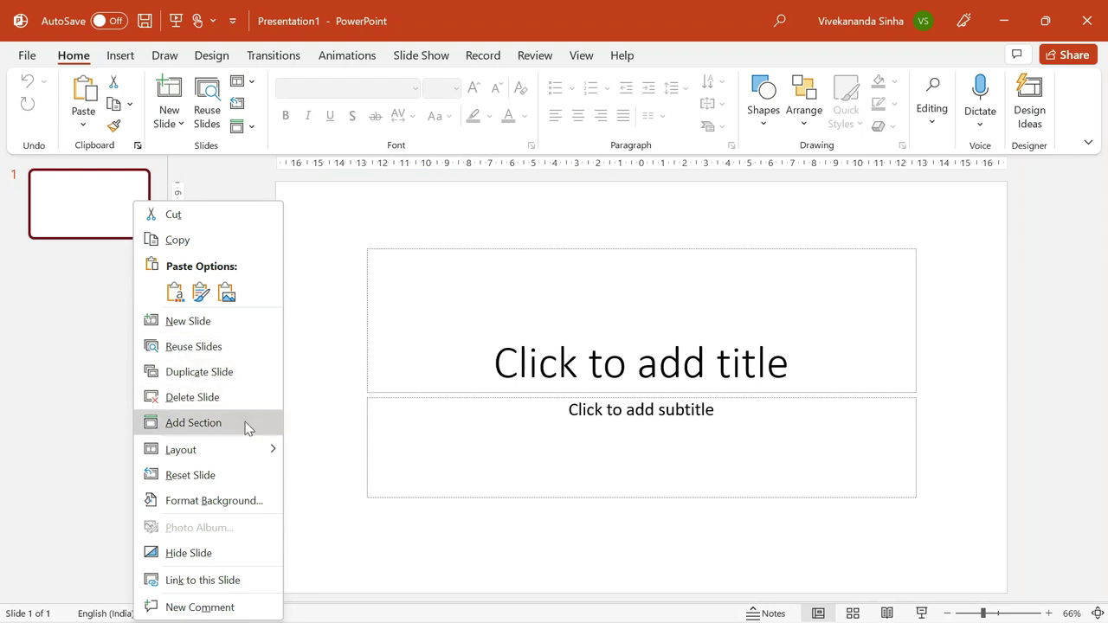
mouse_move(207, 449)
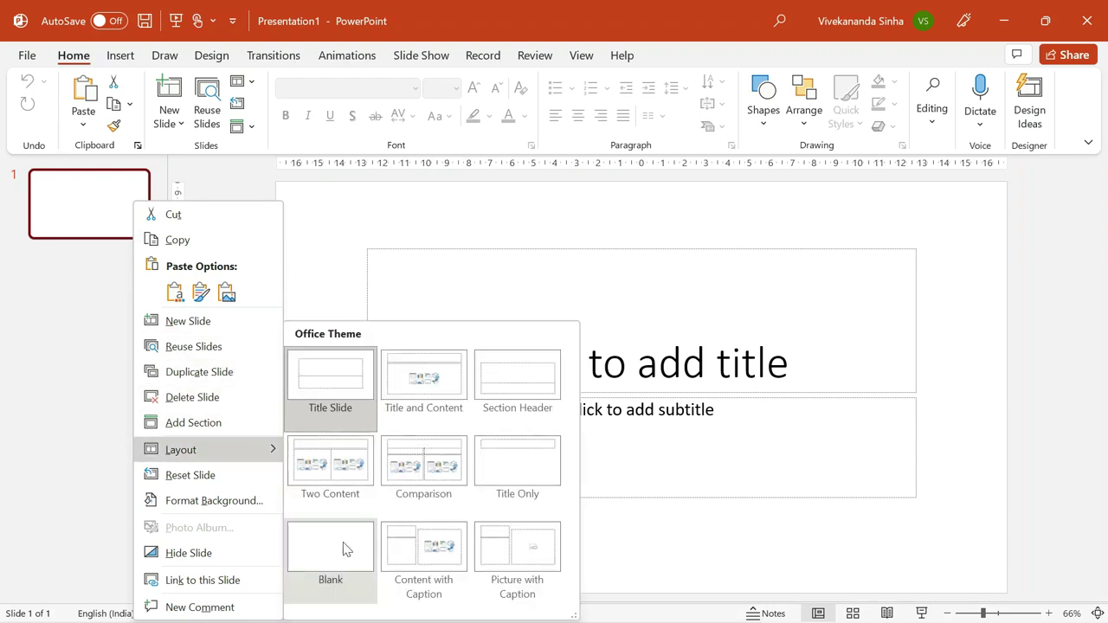
click(344, 548)
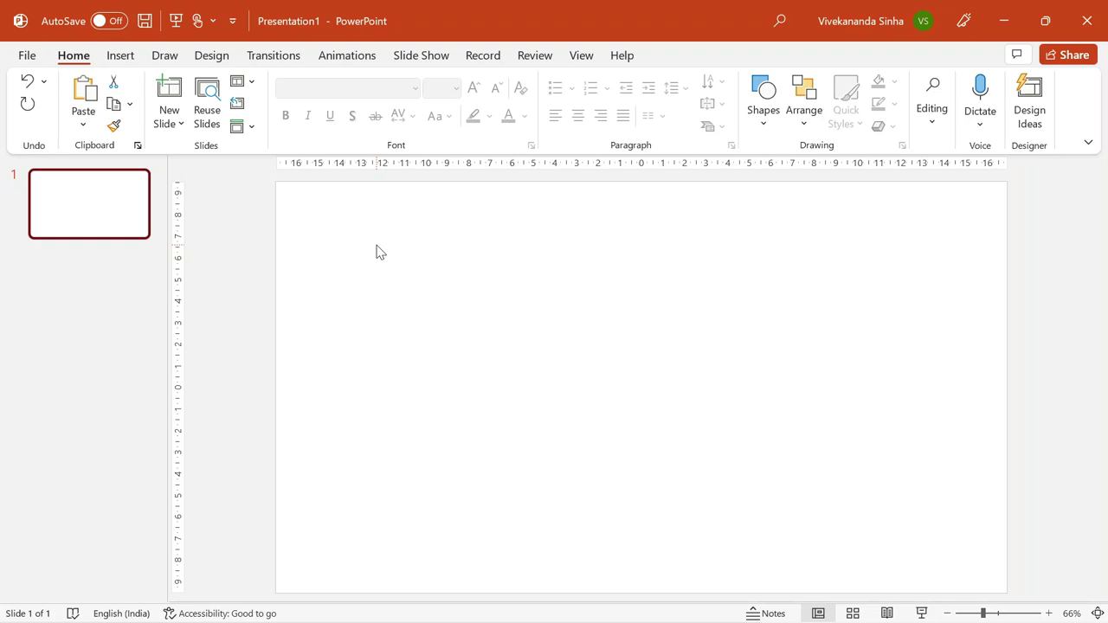
Step: Set the slide background to picture or texture fill and begin inserting a picture
right_click(377, 252)
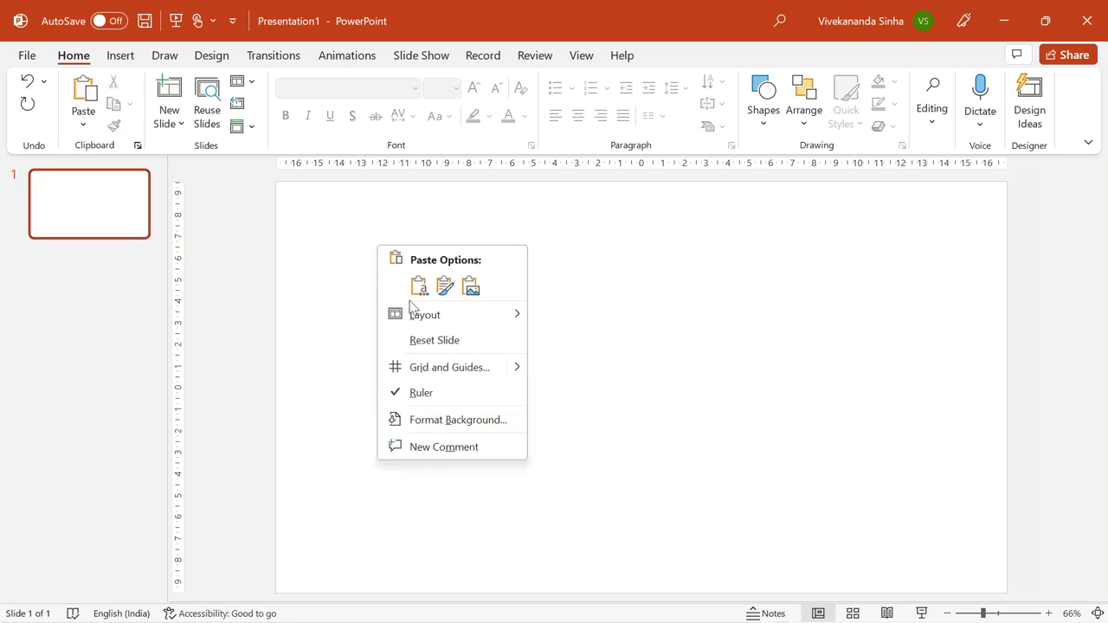
click(444, 415)
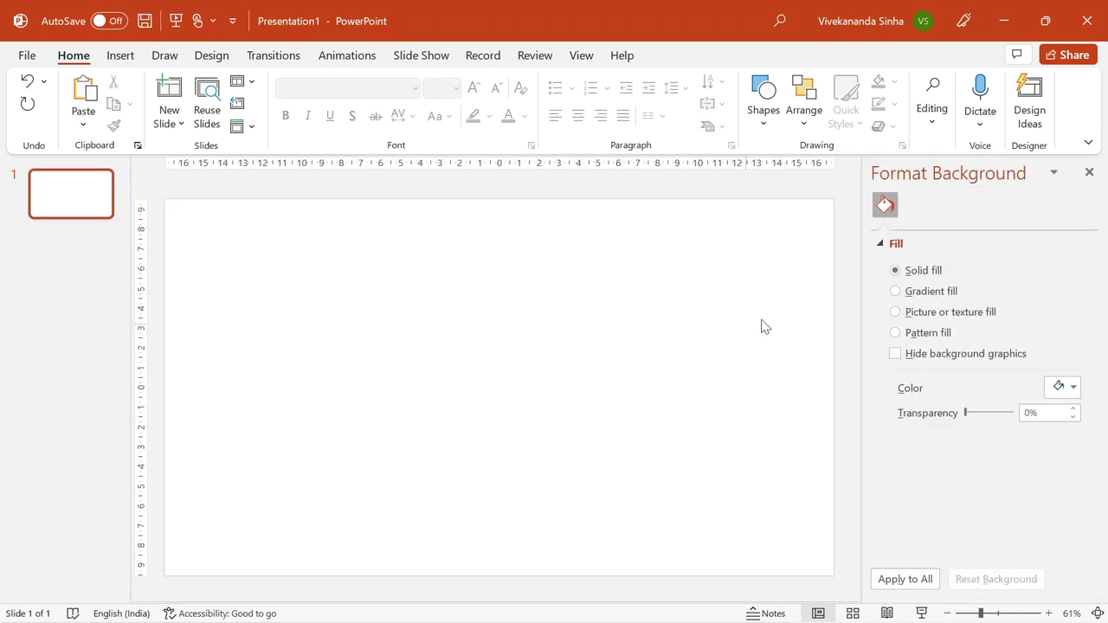
click(923, 318)
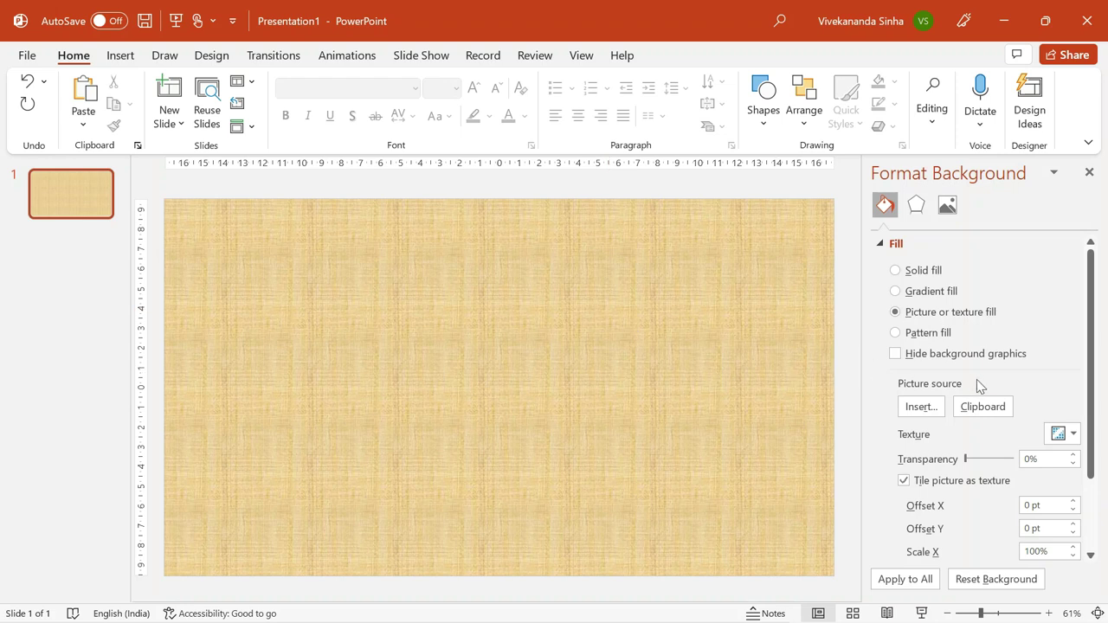
click(922, 406)
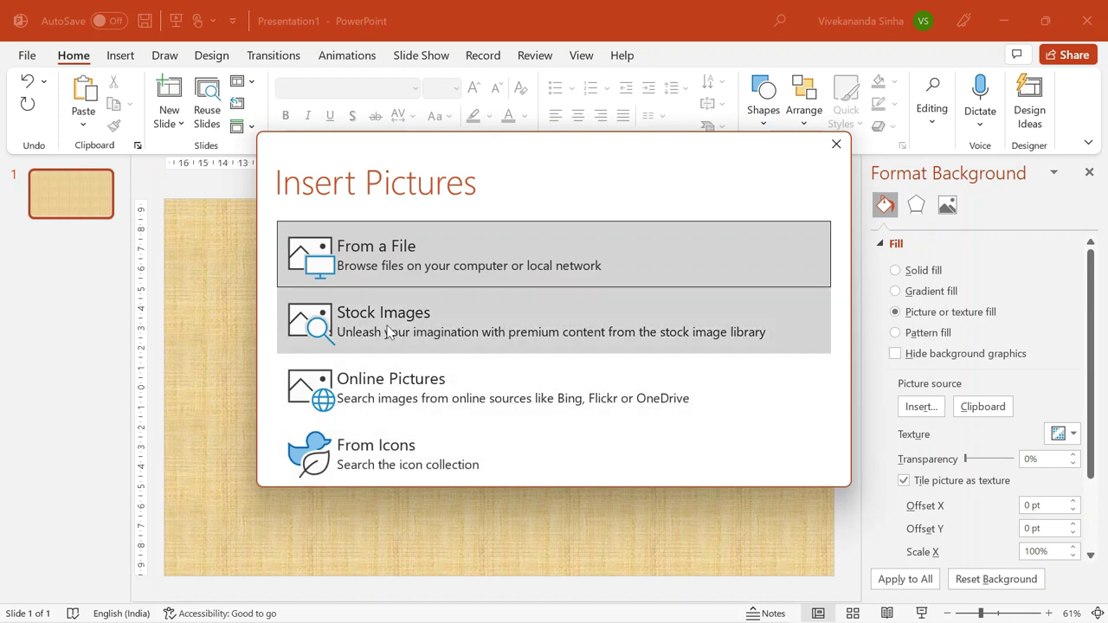
Step: Insert the stock photo of palm trees under a teal sky as the background
click(387, 332)
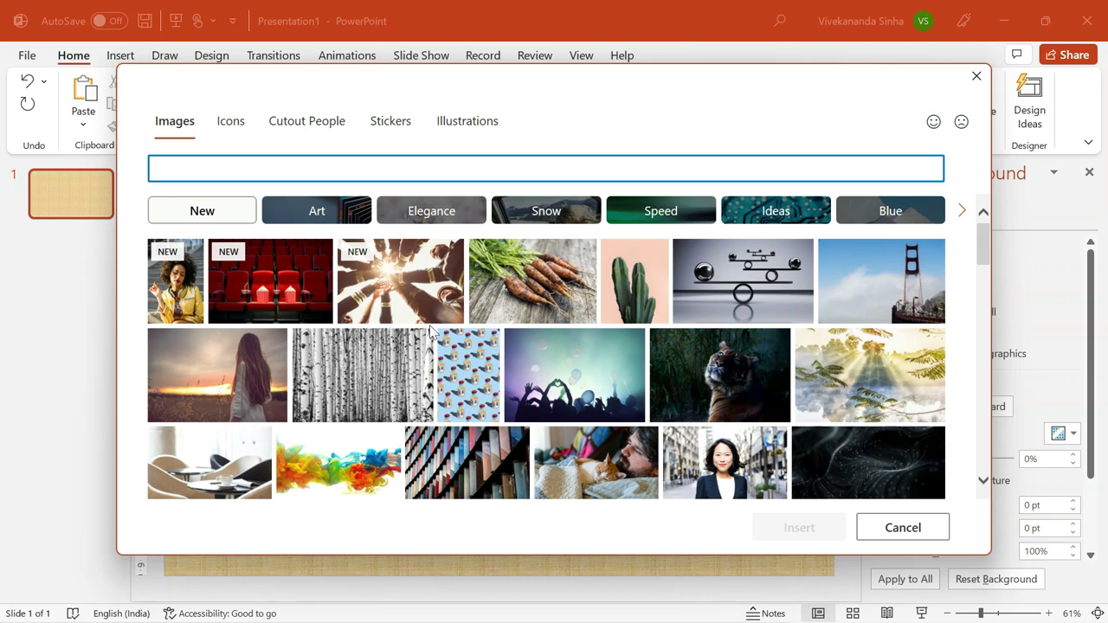
scroll(449, 368, down, 1)
scroll(449, 368, down, 1)
scroll(449, 368, down, 1)
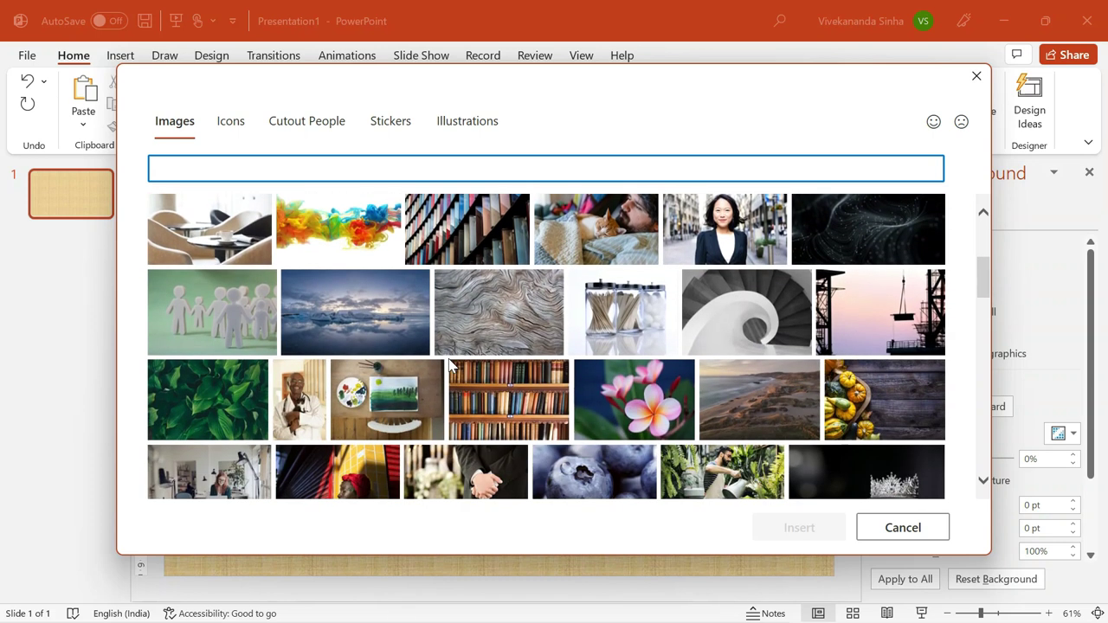
scroll(449, 368, down, 1)
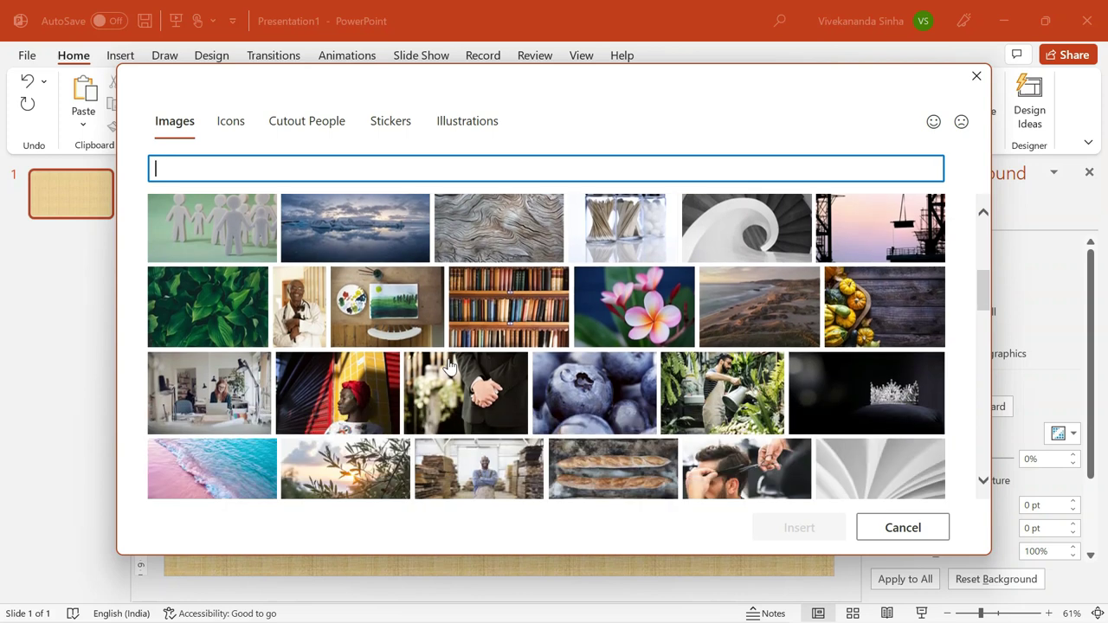
scroll(449, 367, down, 1)
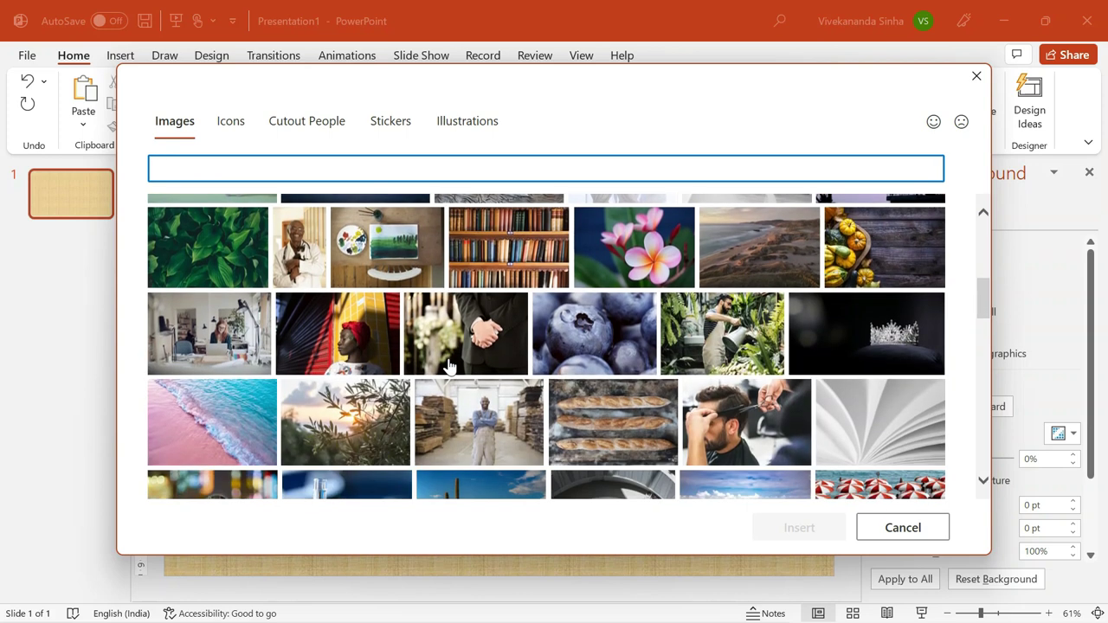
scroll(449, 368, down, 2)
scroll(450, 368, down, 2)
scroll(449, 368, down, 1)
scroll(449, 368, down, 1)
scroll(449, 368, down, 1)
scroll(449, 367, down, 1)
scroll(448, 367, down, 1)
scroll(449, 367, down, 1)
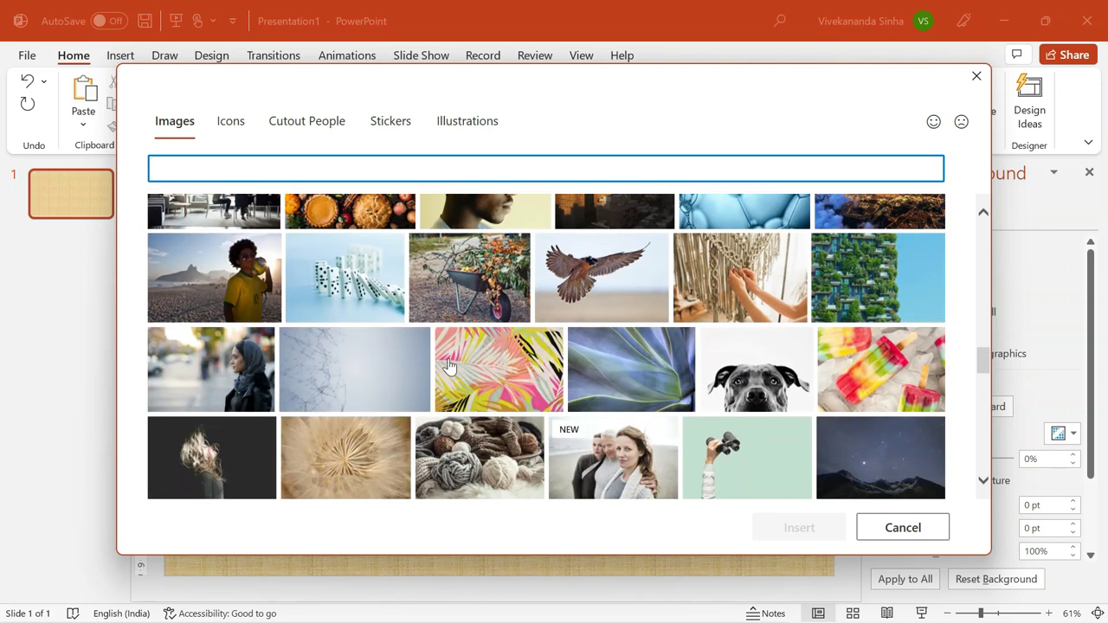
scroll(539, 403, down, 2)
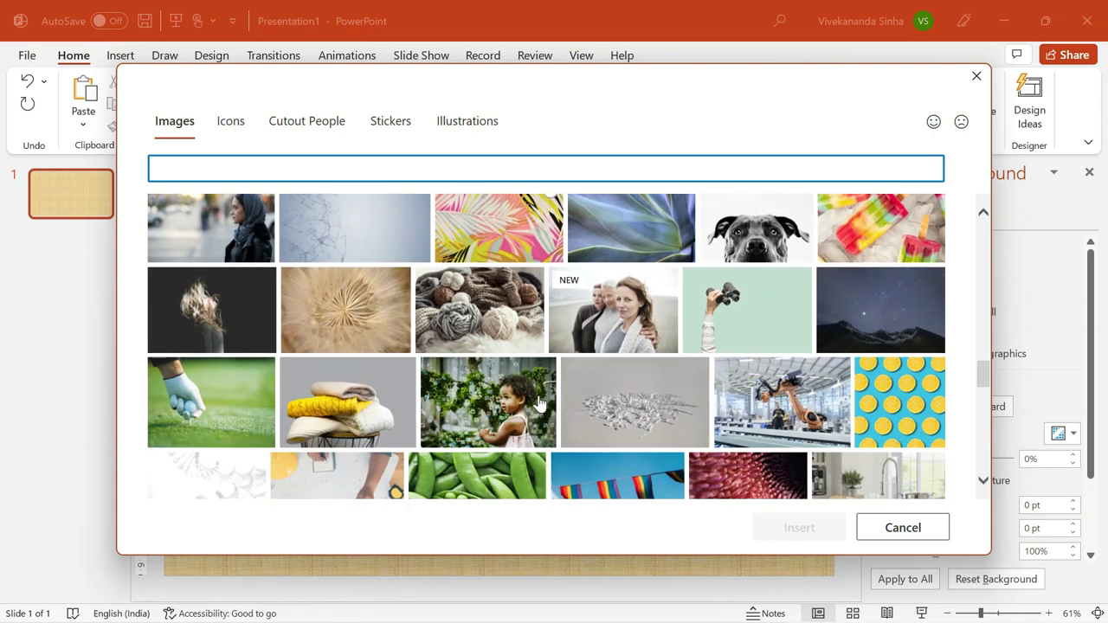
scroll(539, 404, down, 1)
scroll(538, 404, down, 1)
scroll(539, 404, down, 1)
scroll(539, 403, down, 1)
scroll(538, 403, down, 1)
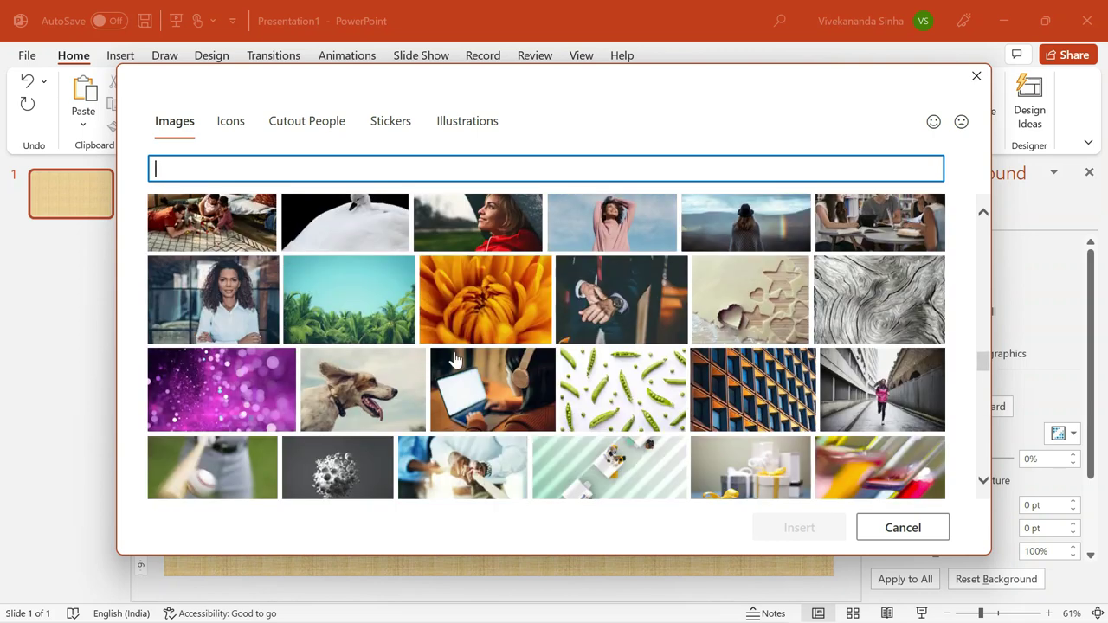
click(348, 290)
click(785, 527)
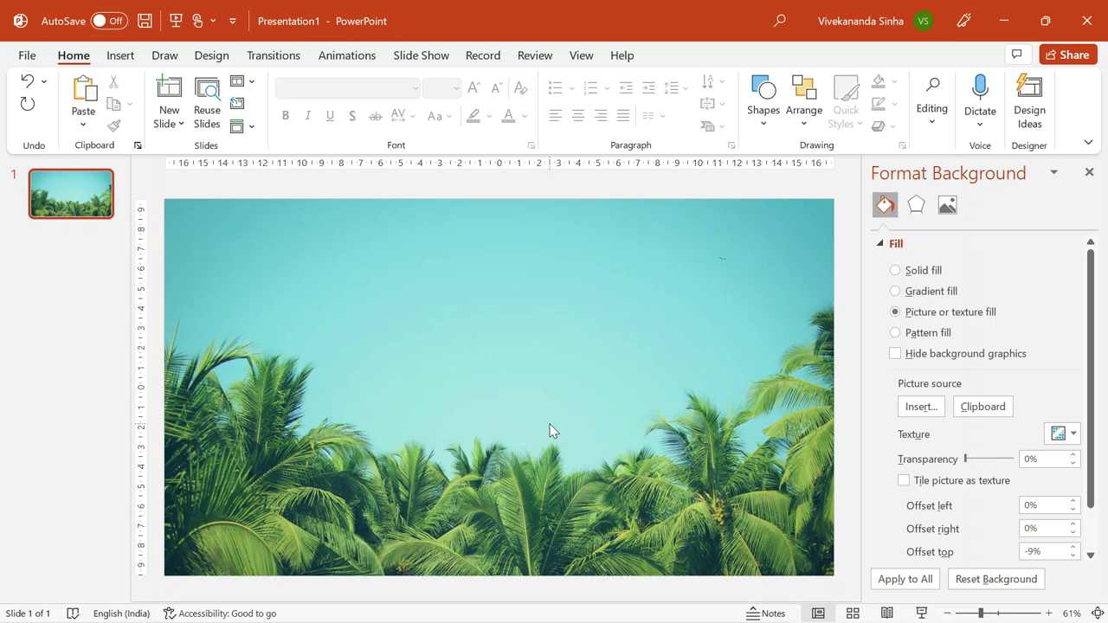
Step: Draw a wide 14.28 × 2.95 cm rectangle near the top centre with no outline
click(129, 58)
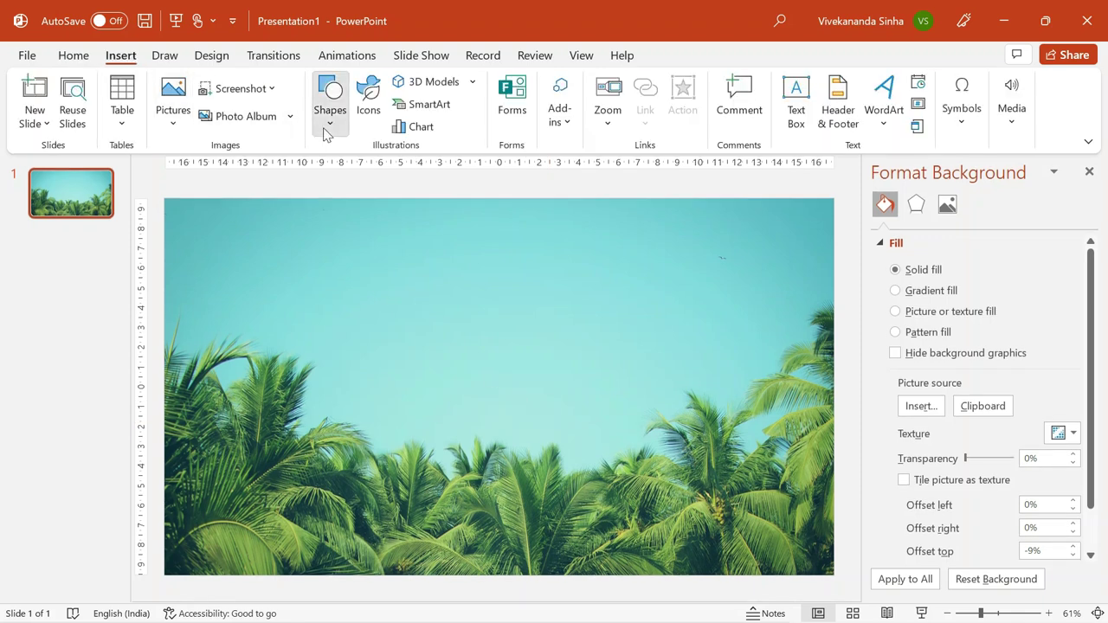
click(325, 126)
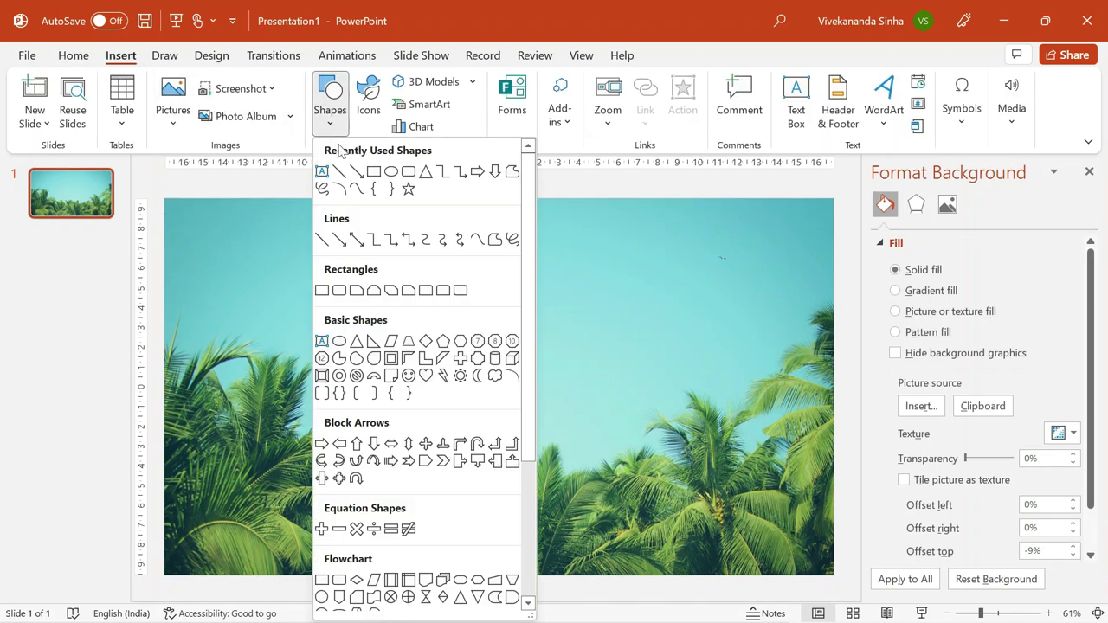
click(373, 171)
drag(422, 246, 704, 304)
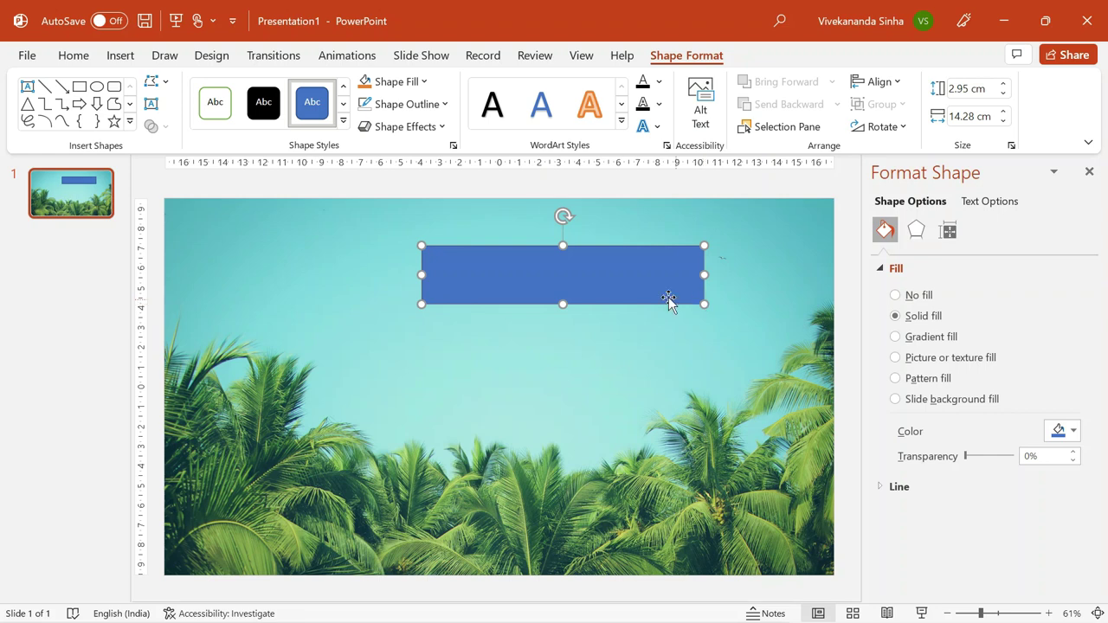
click(447, 108)
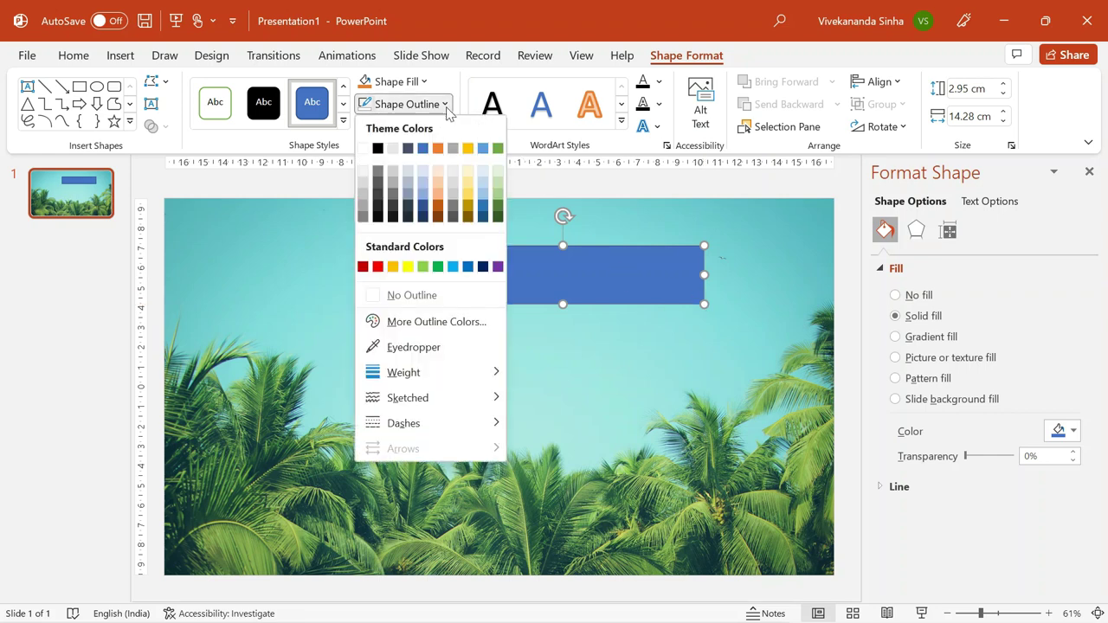
click(417, 295)
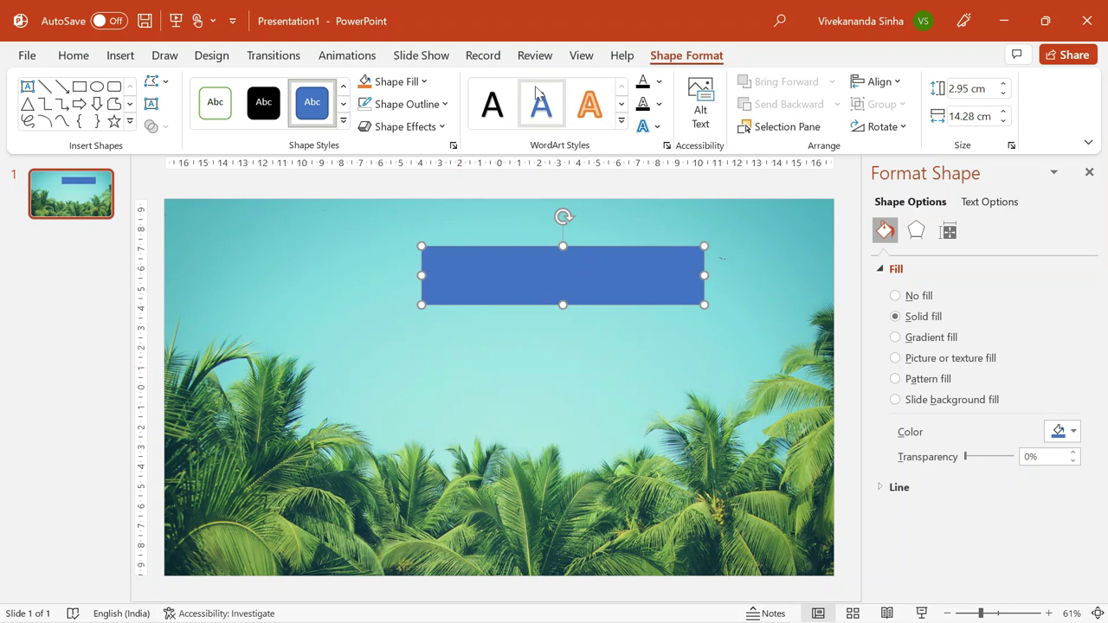
Step: Fill the rectangle with dark green sampled by eyedropper from the palm leaves
click(426, 82)
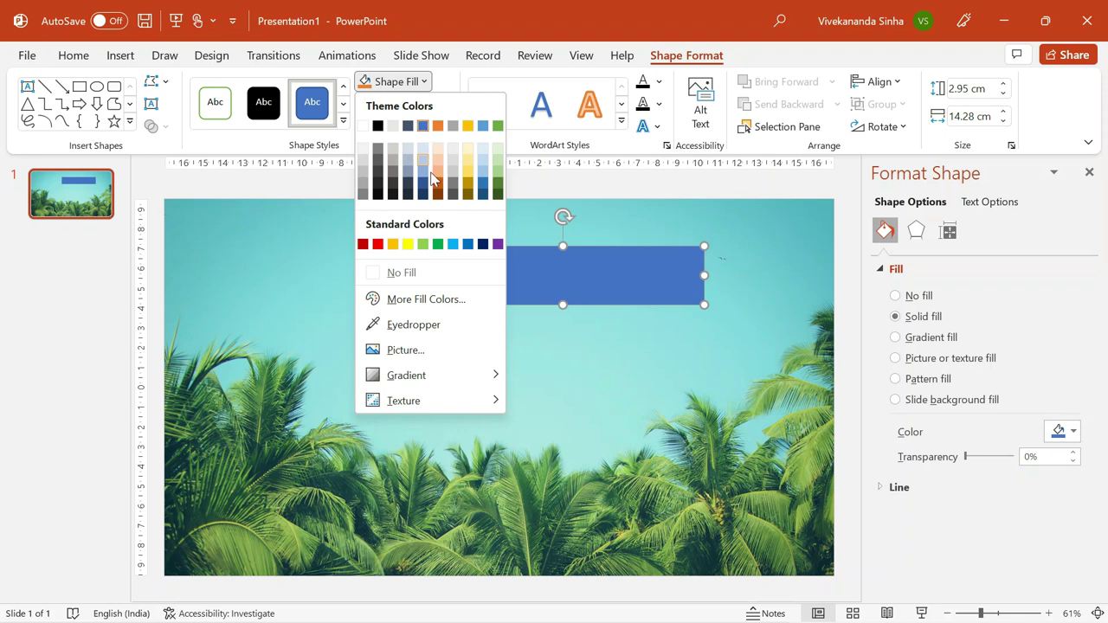
click(621, 262)
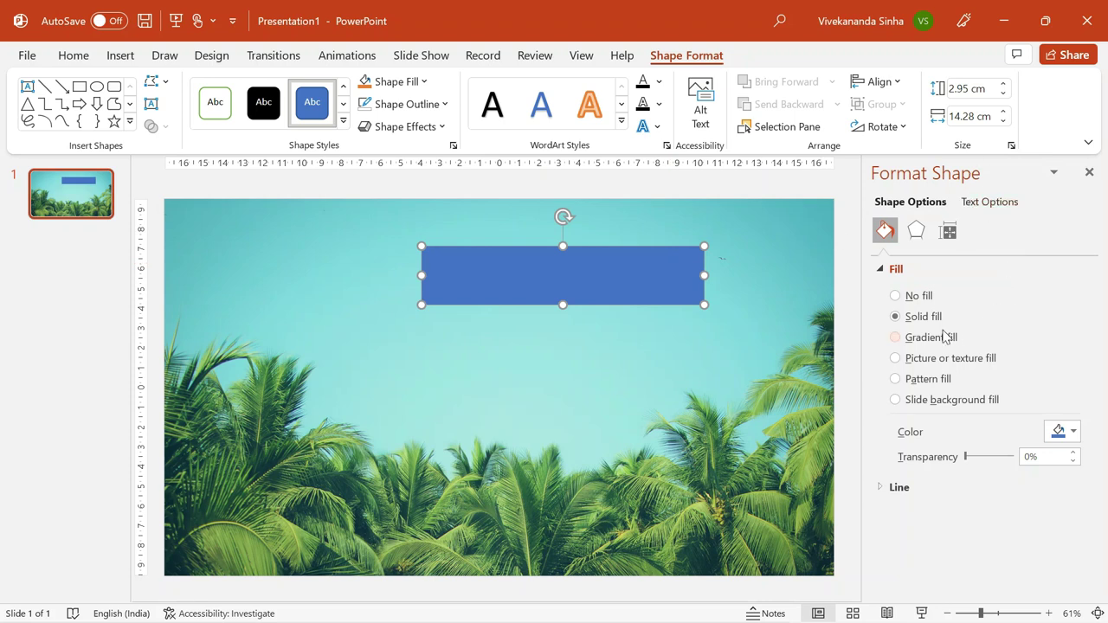
click(1073, 431)
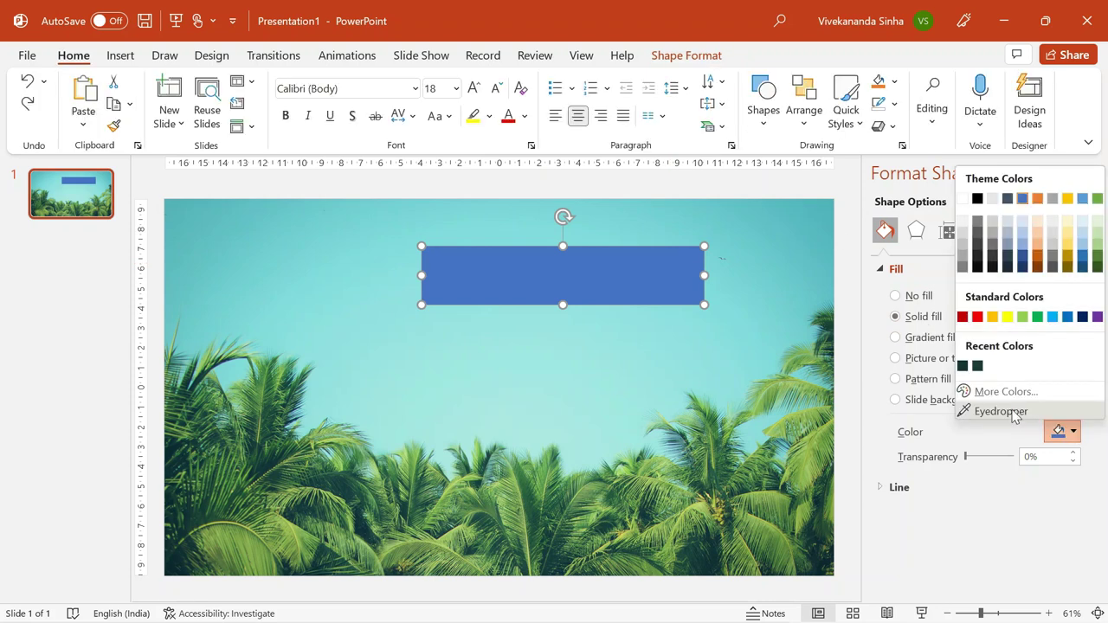
click(1004, 412)
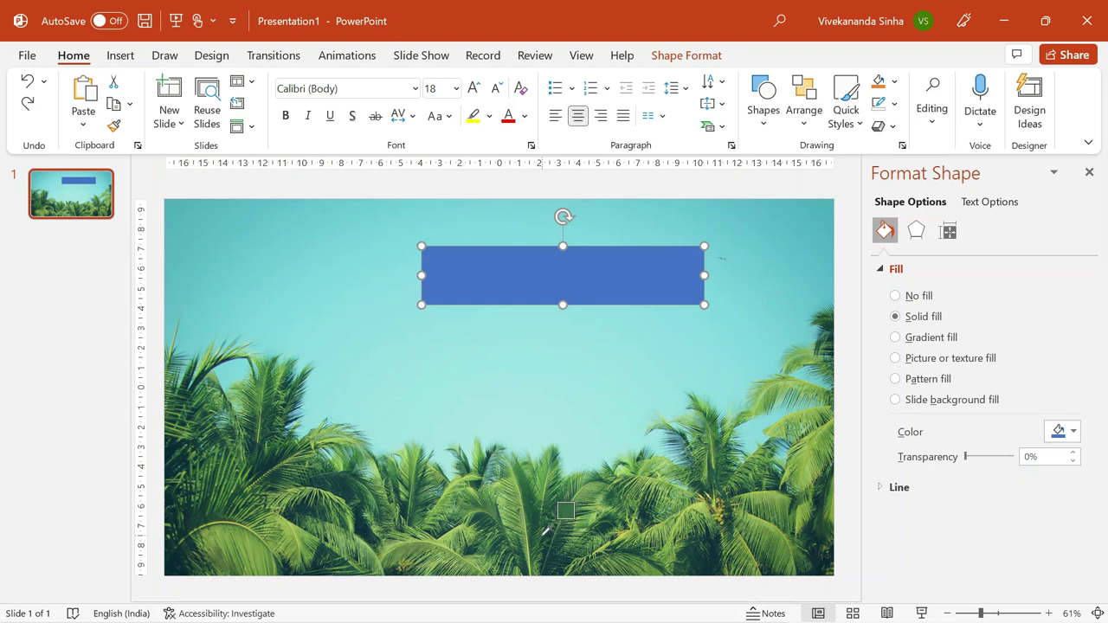
click(546, 533)
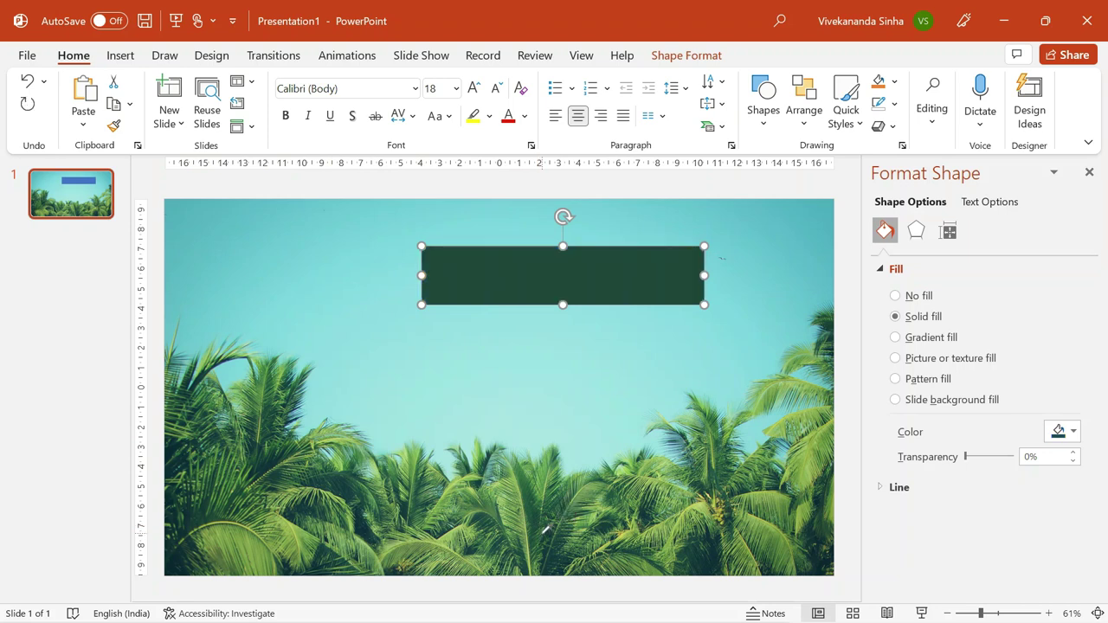
click(592, 335)
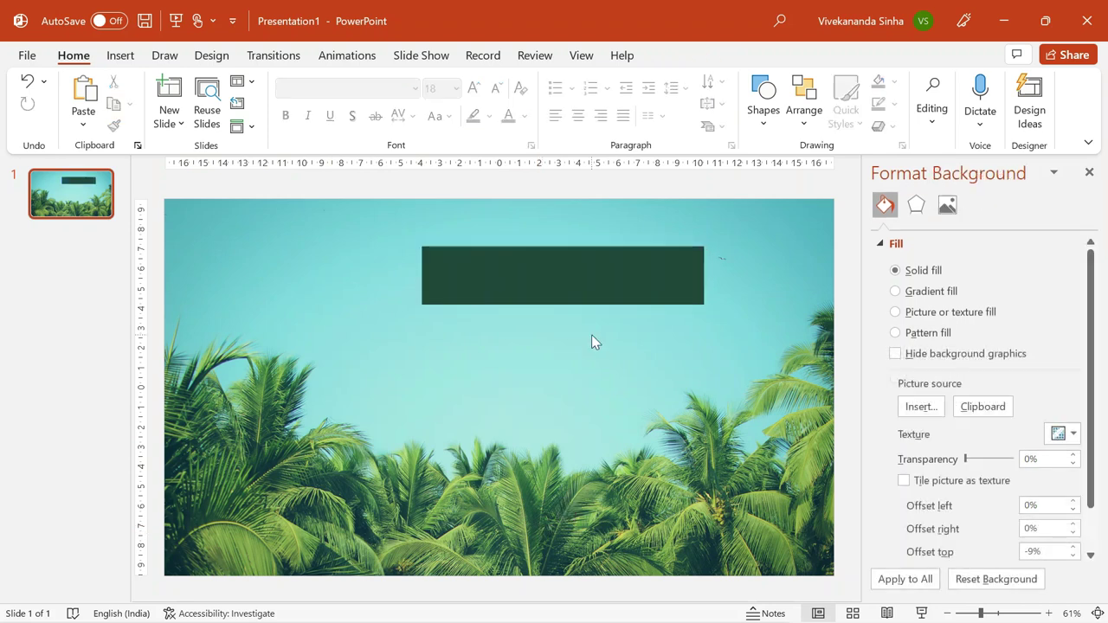
Step: Type 'Your Title Goes Here' inside the green rectangle
click(489, 281)
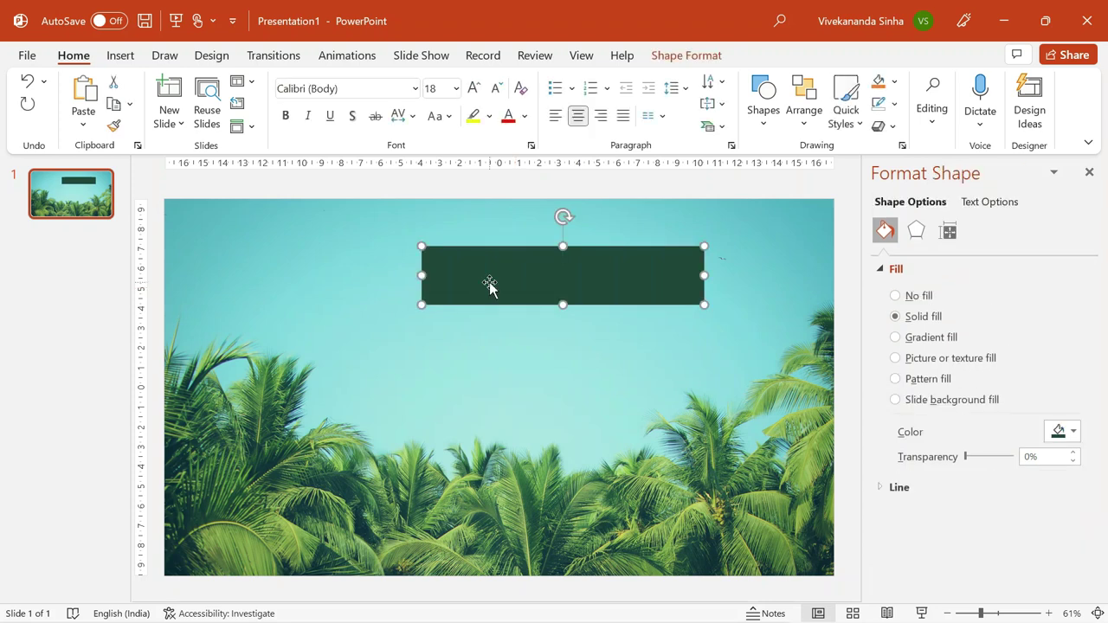
click(490, 281)
text(Your Title Goes Here)
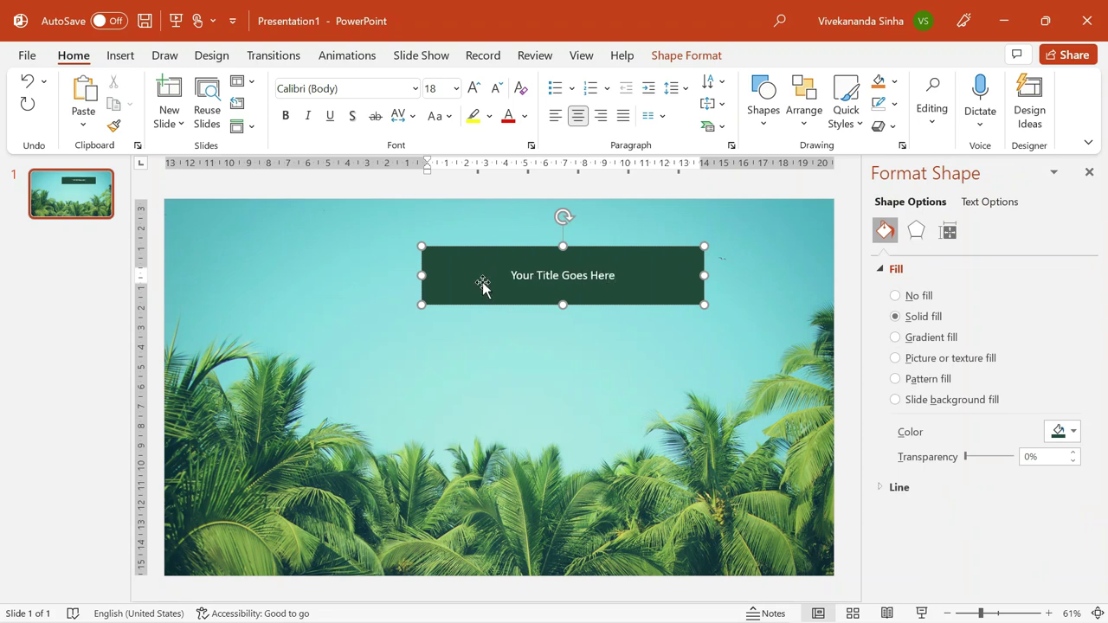
click(460, 276)
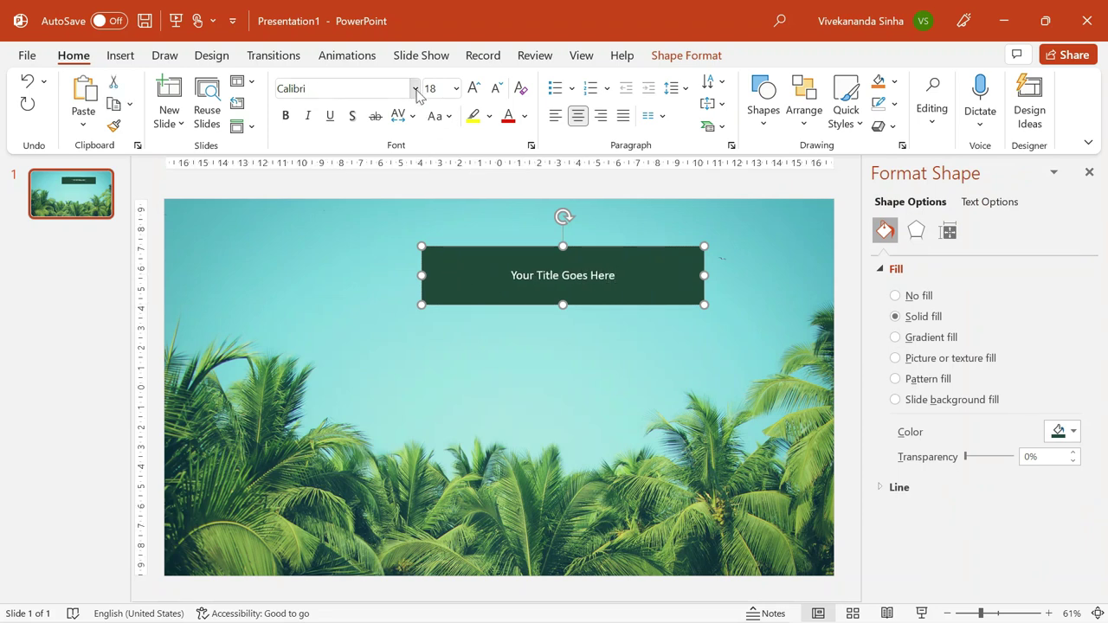
Step: Set the title font to Adobe Gothic Std B and enlarge it to 32 pt
click(415, 89)
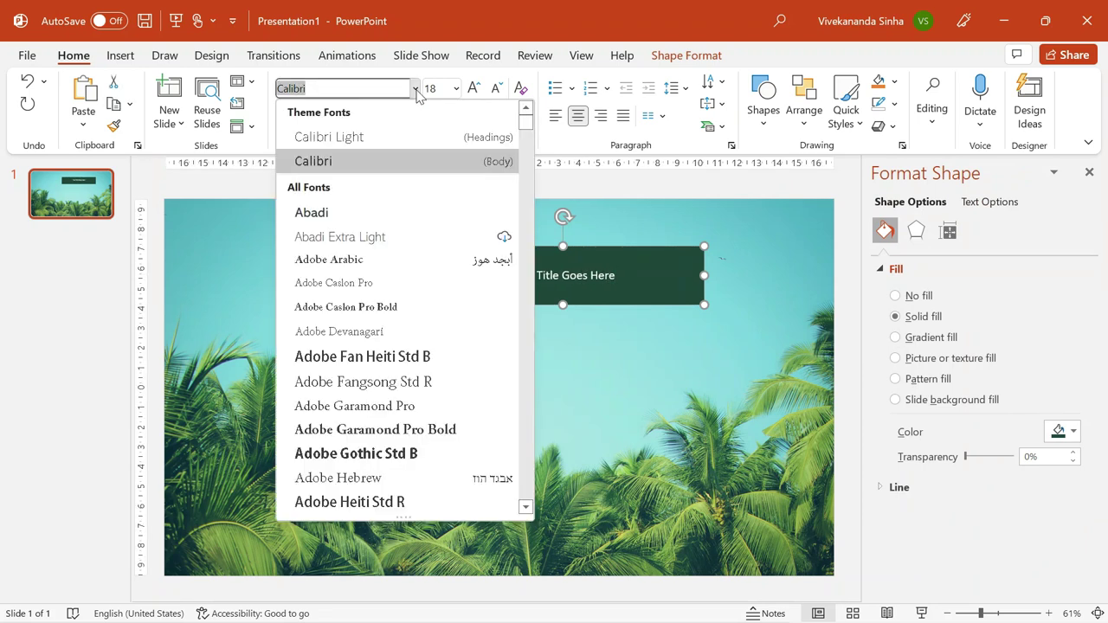
click(356, 456)
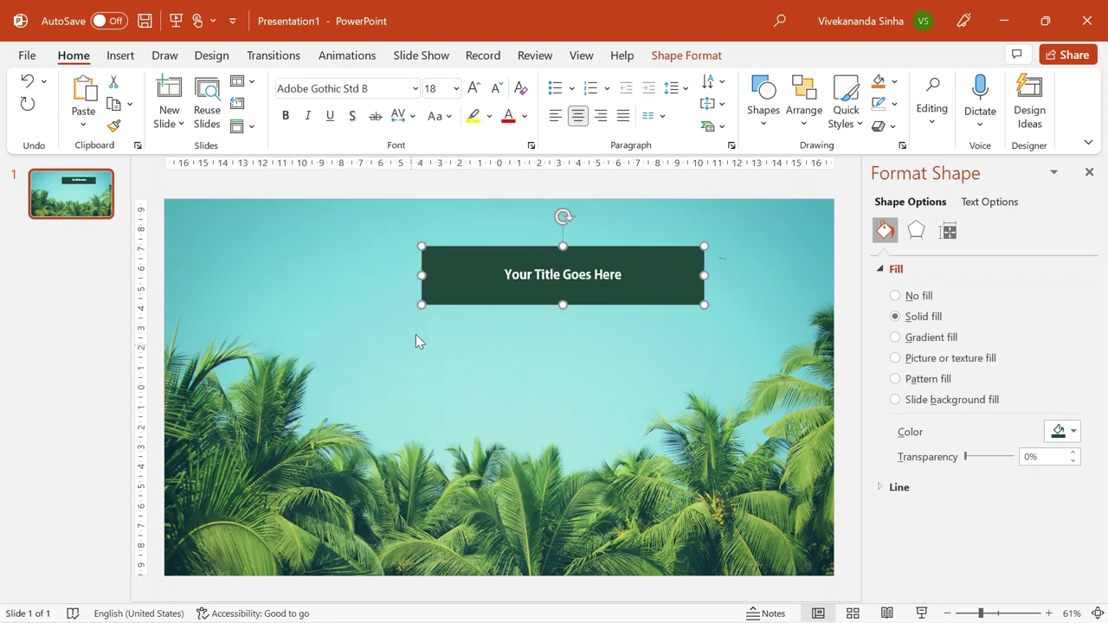
click(473, 89)
click(473, 89)
click(472, 90)
click(465, 347)
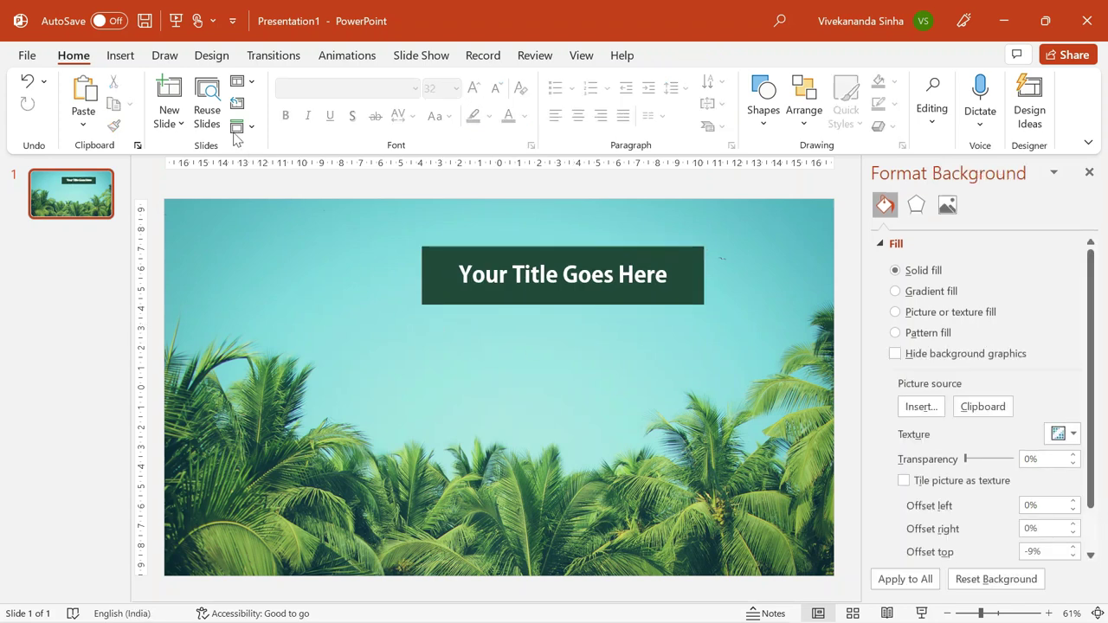
click(122, 57)
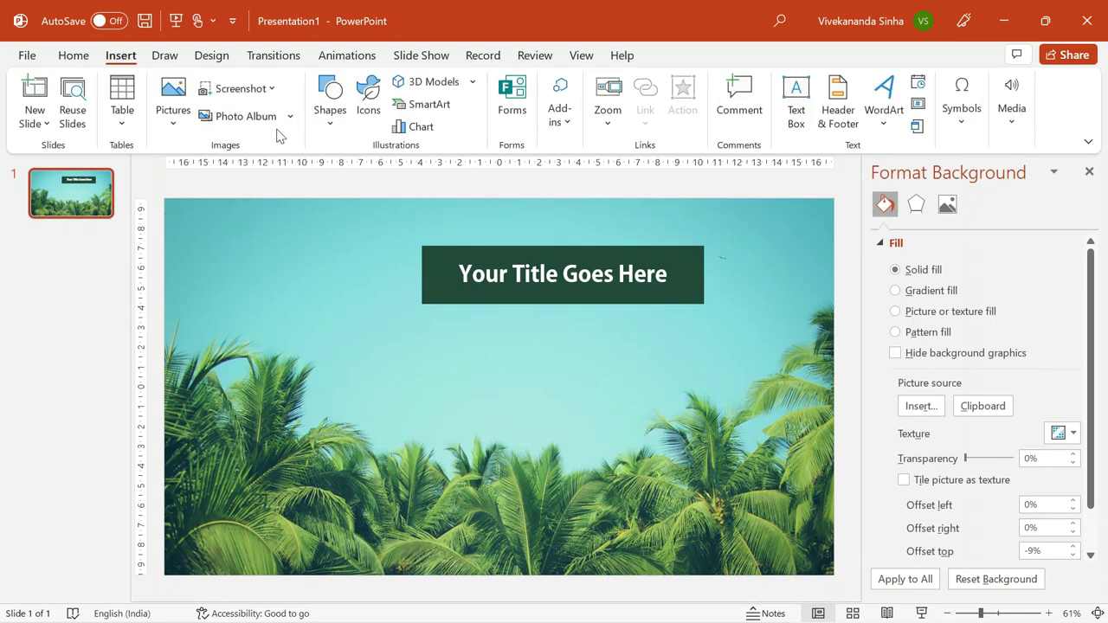
Step: Draw a tall narrow 4.93 × 1.14 cm oval at the banner's left edge
click(330, 117)
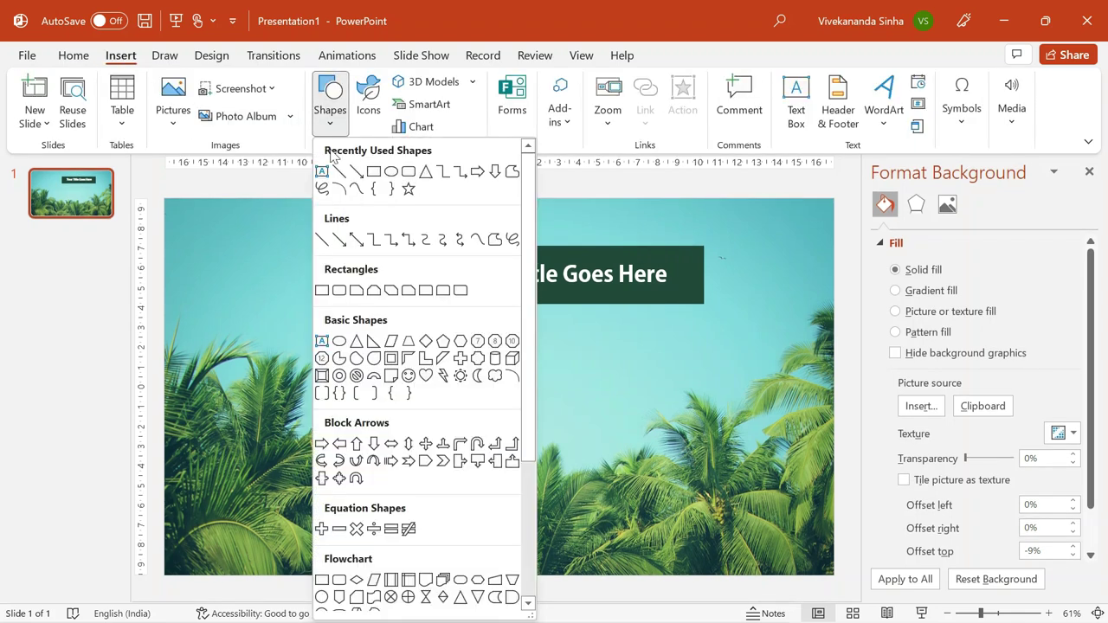
click(392, 175)
drag(357, 234, 380, 333)
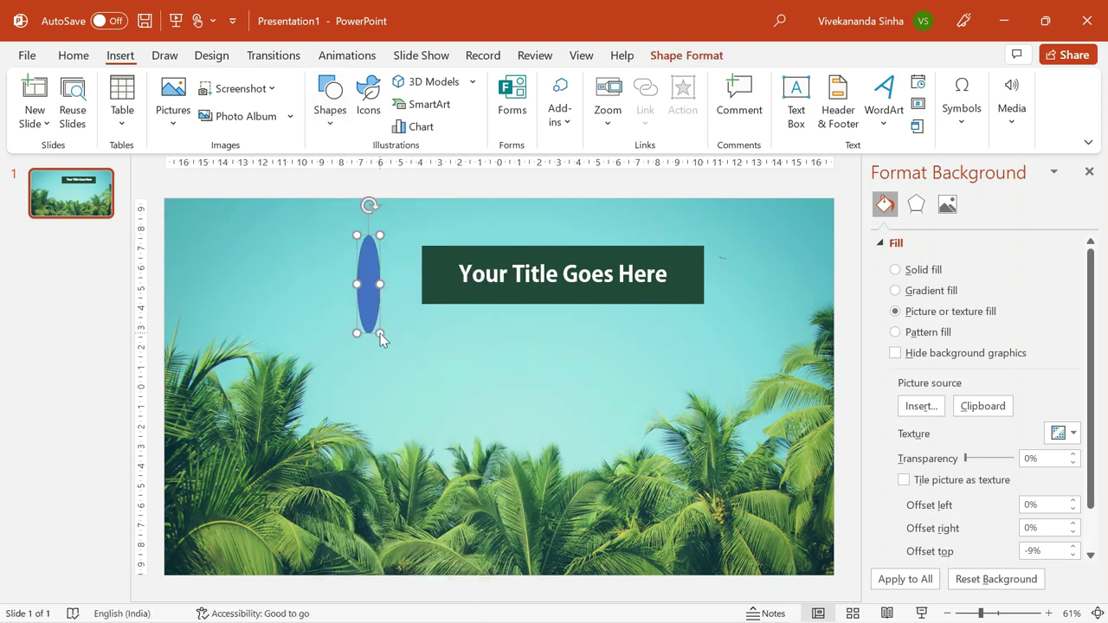
drag(367, 286, 418, 275)
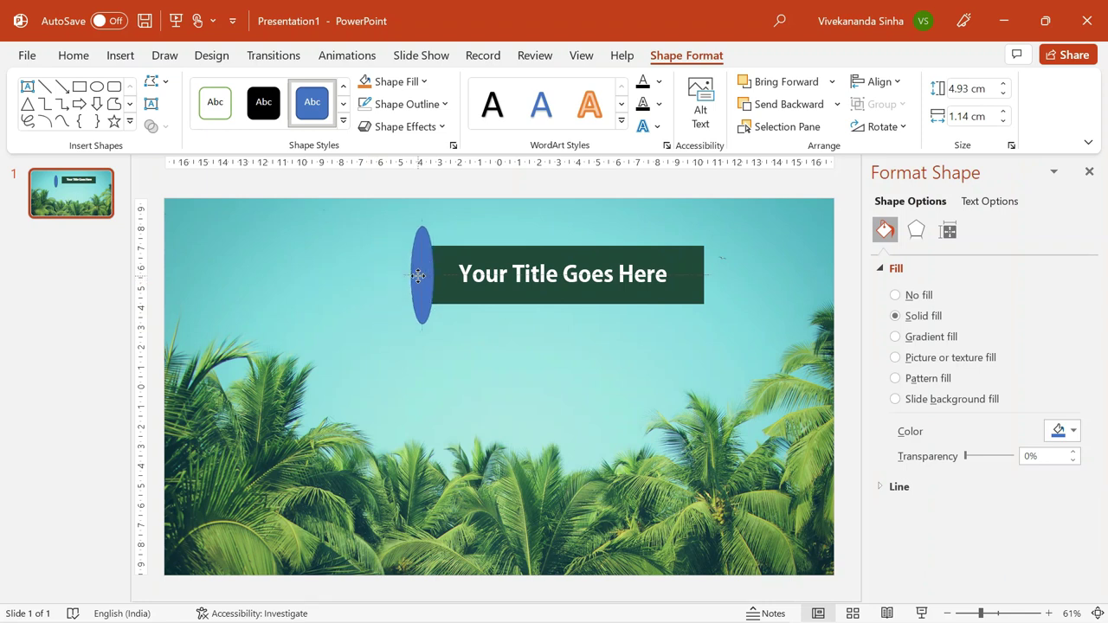
drag(418, 275, 358, 277)
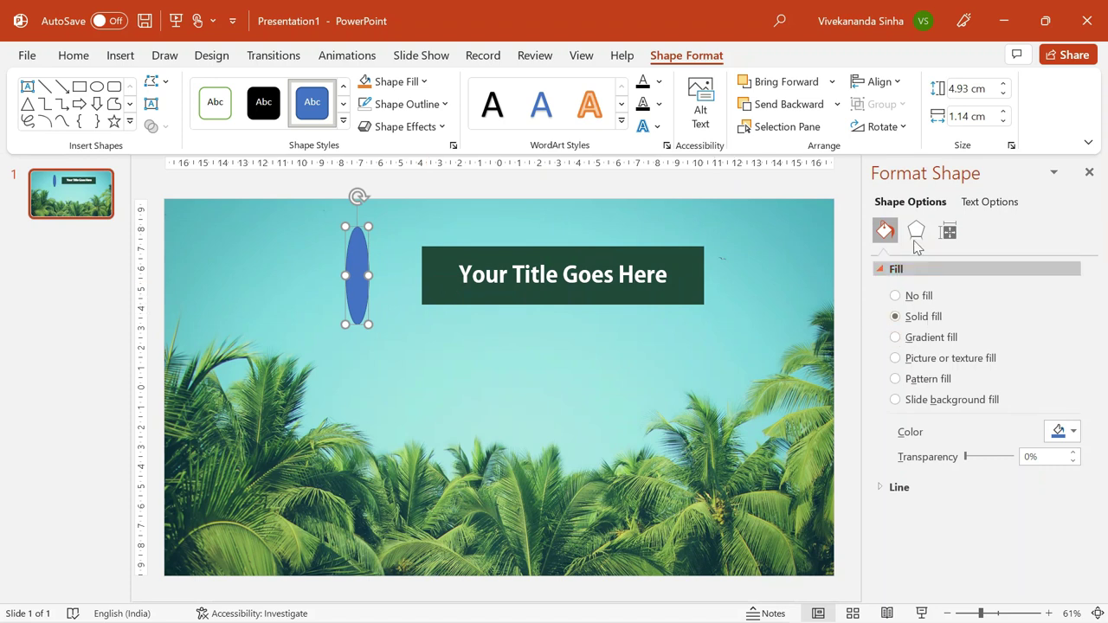
Step: Give the oval a Path gradient fill reduced to two stops
click(921, 339)
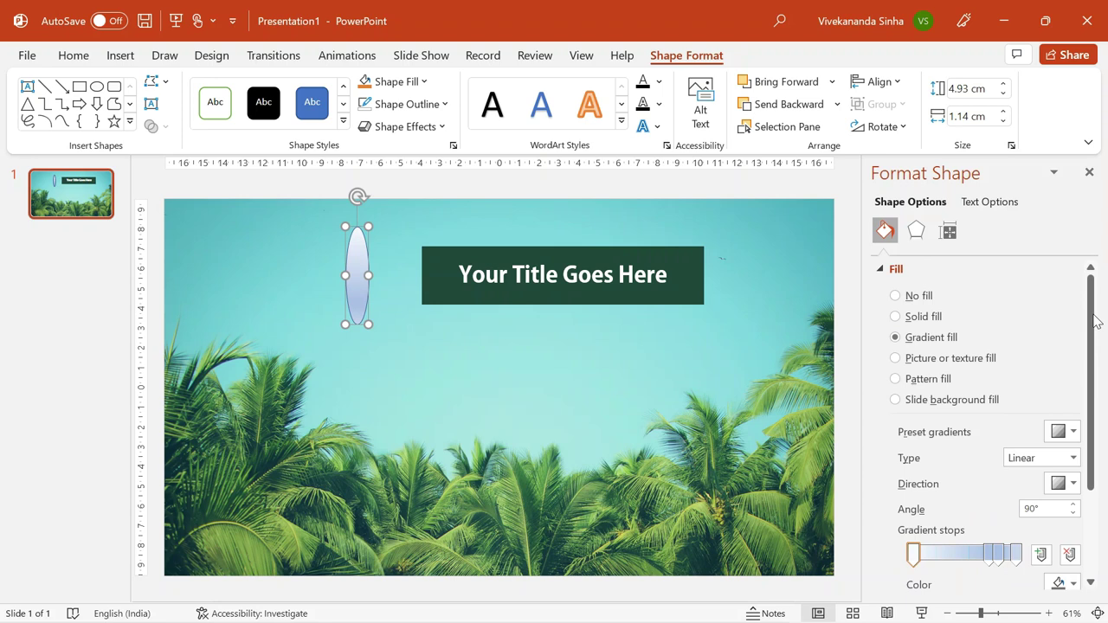
drag(1093, 323, 1095, 395)
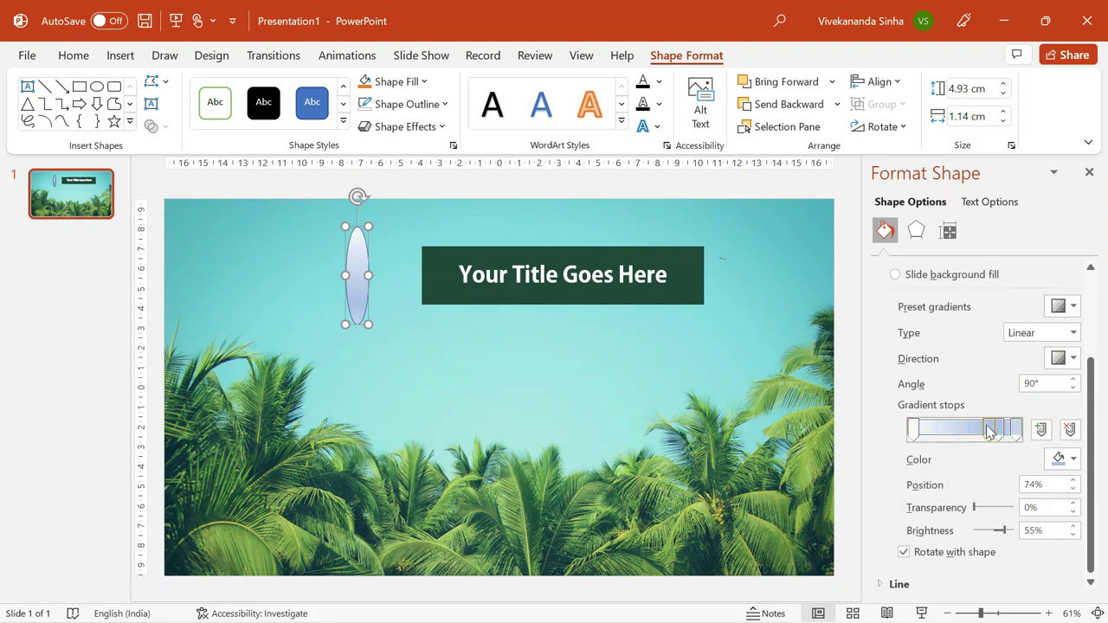
click(1071, 430)
click(999, 427)
click(1068, 432)
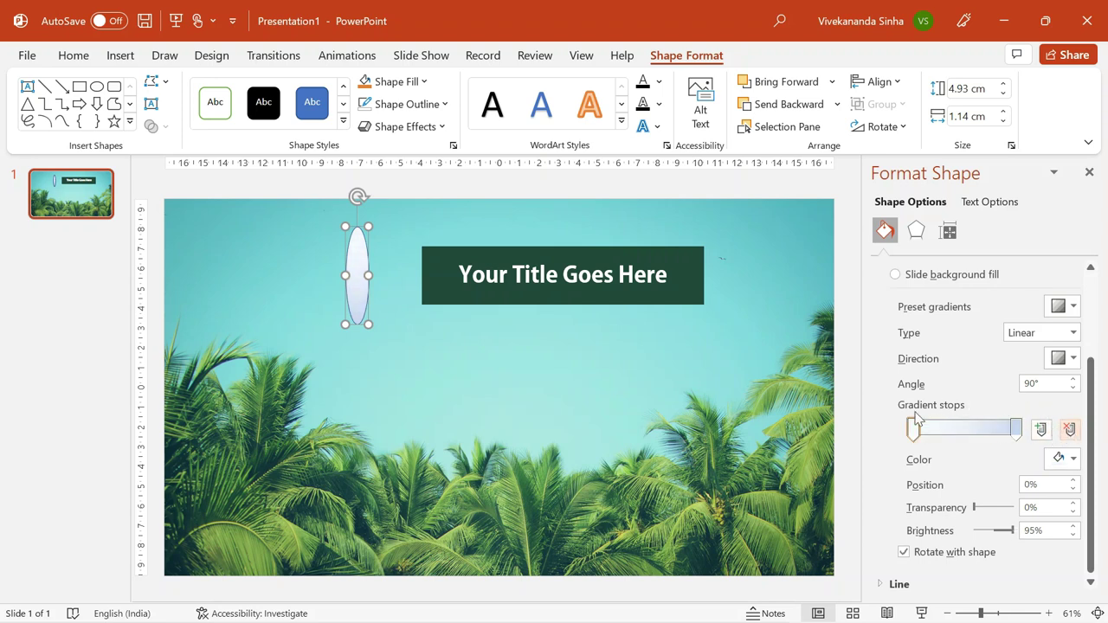
click(1074, 333)
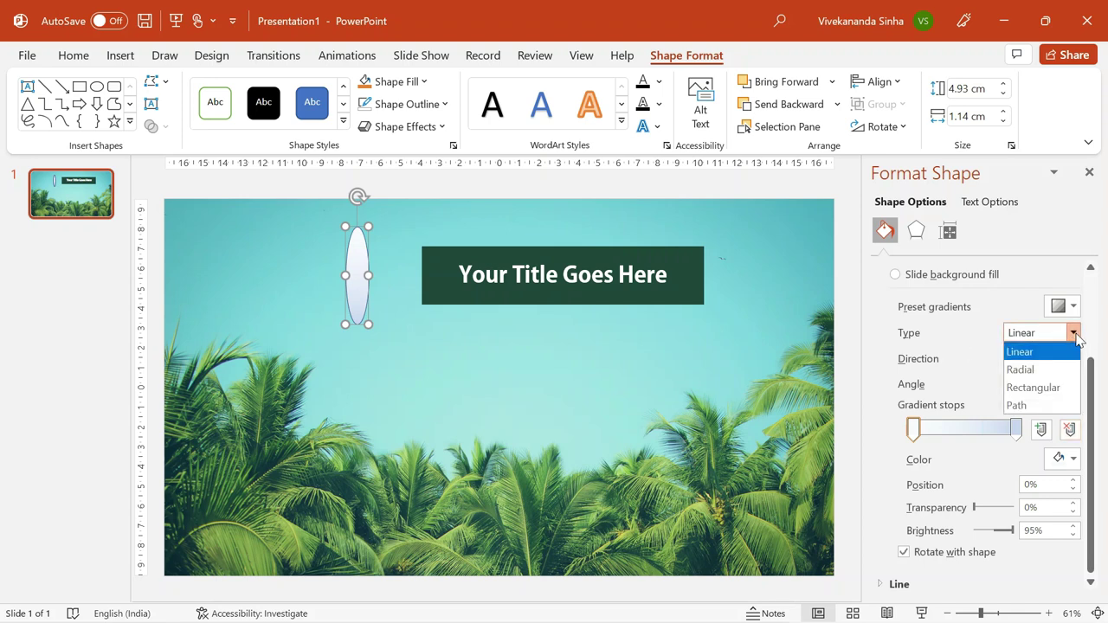
click(1020, 407)
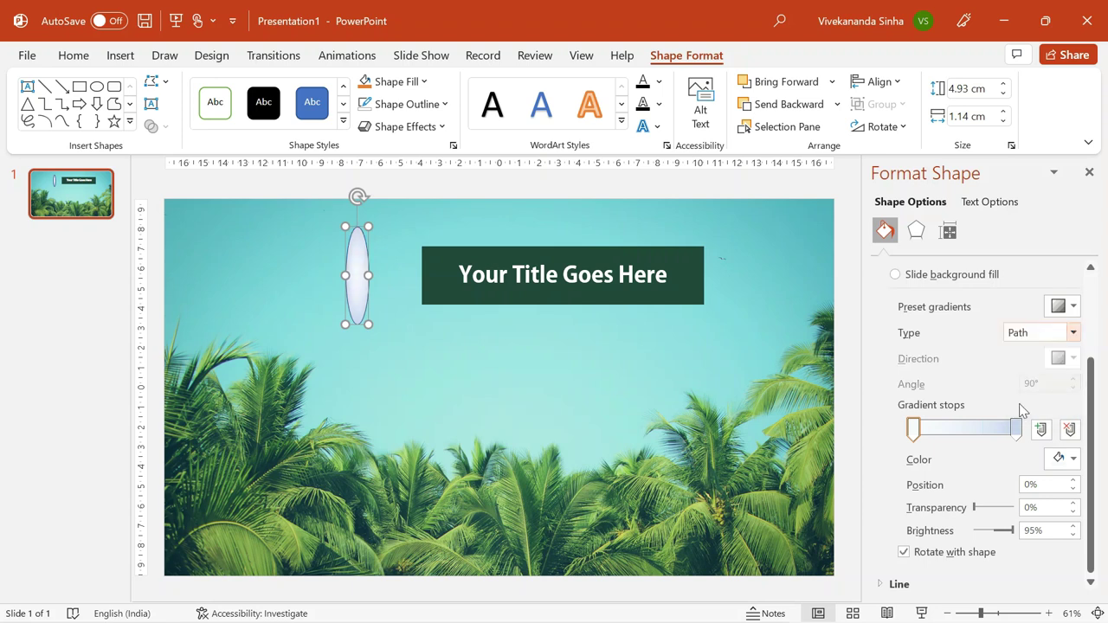
Step: Make both gradient stops black, with the last stop at 100% transparency
click(915, 431)
click(1073, 460)
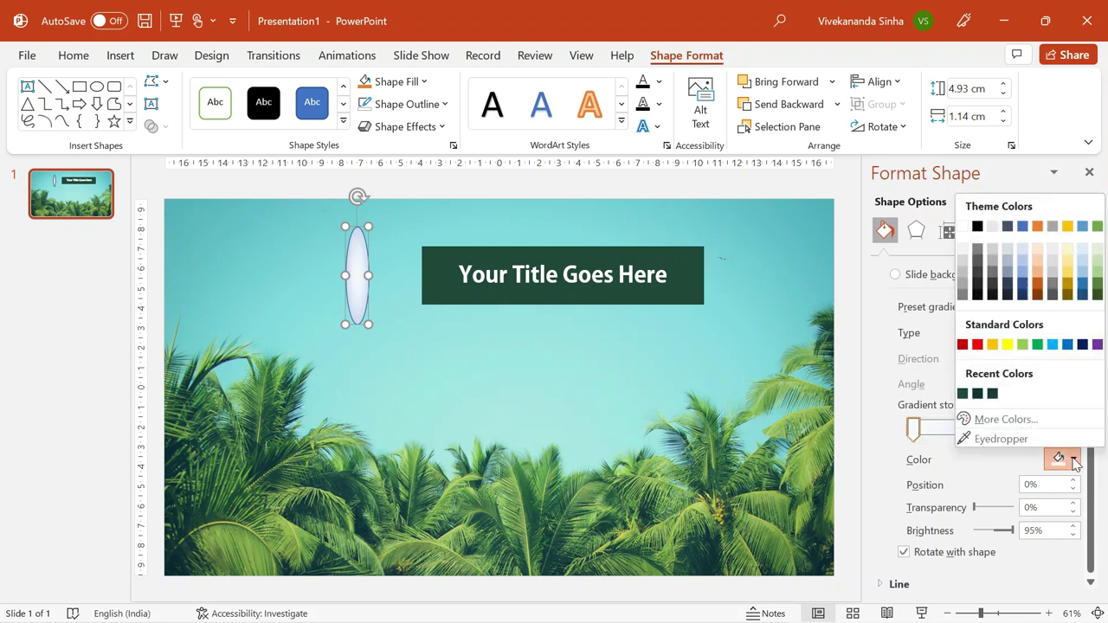
click(978, 227)
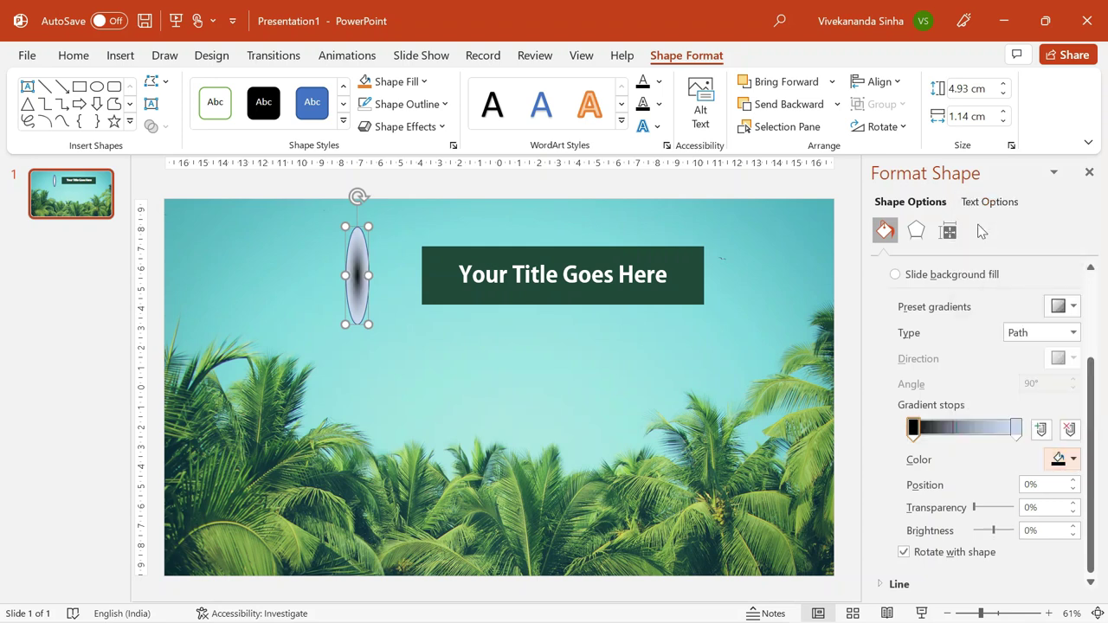
click(1018, 430)
click(1074, 460)
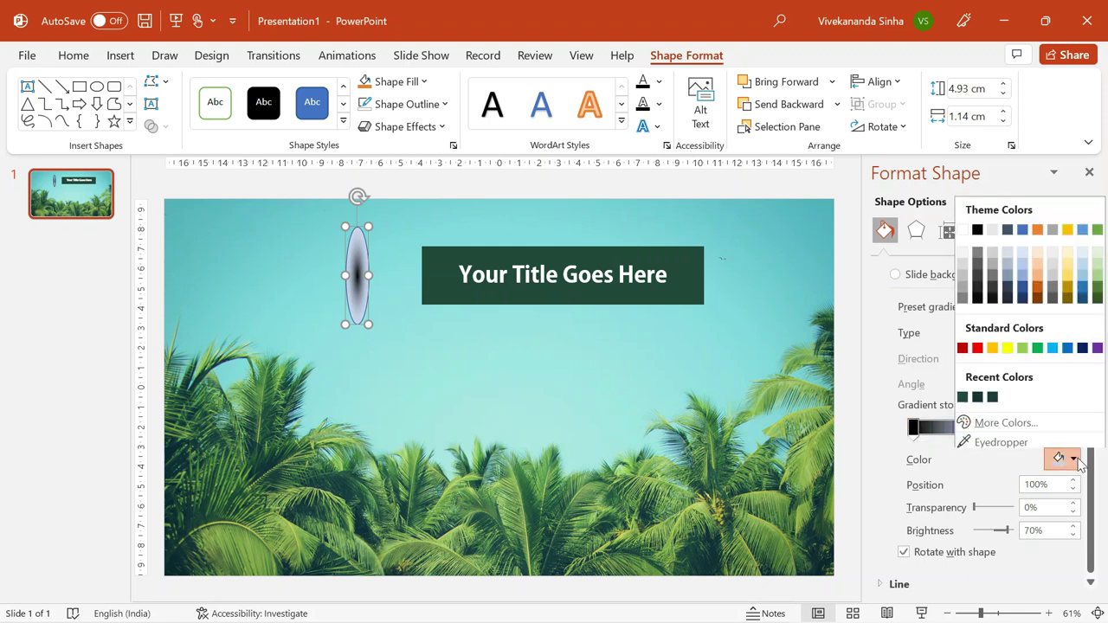
click(978, 227)
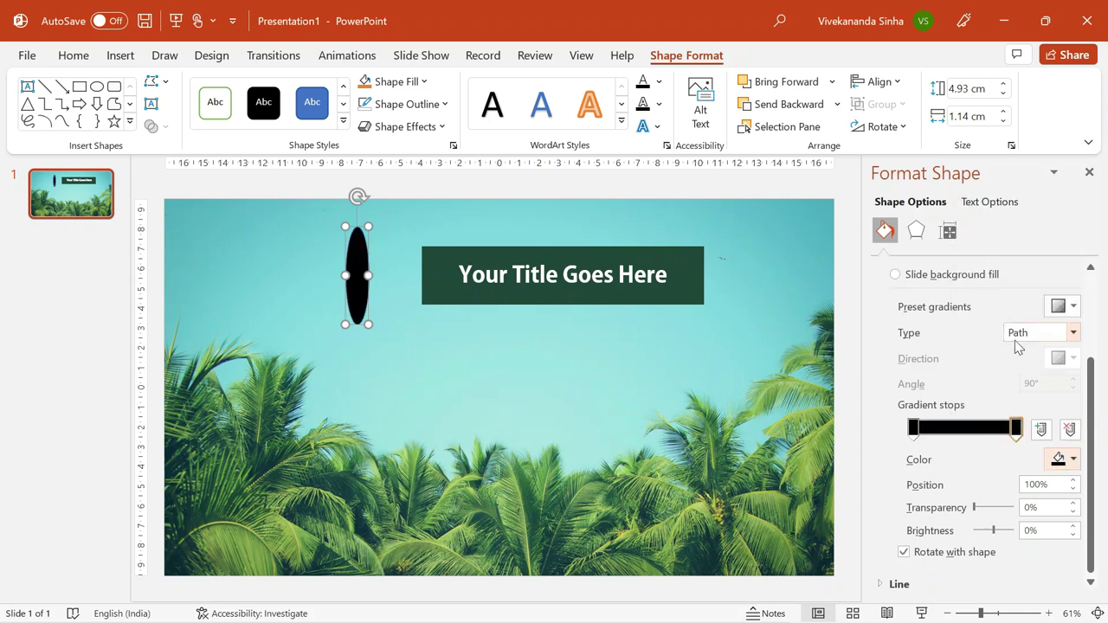
click(1019, 433)
drag(976, 509, 1020, 516)
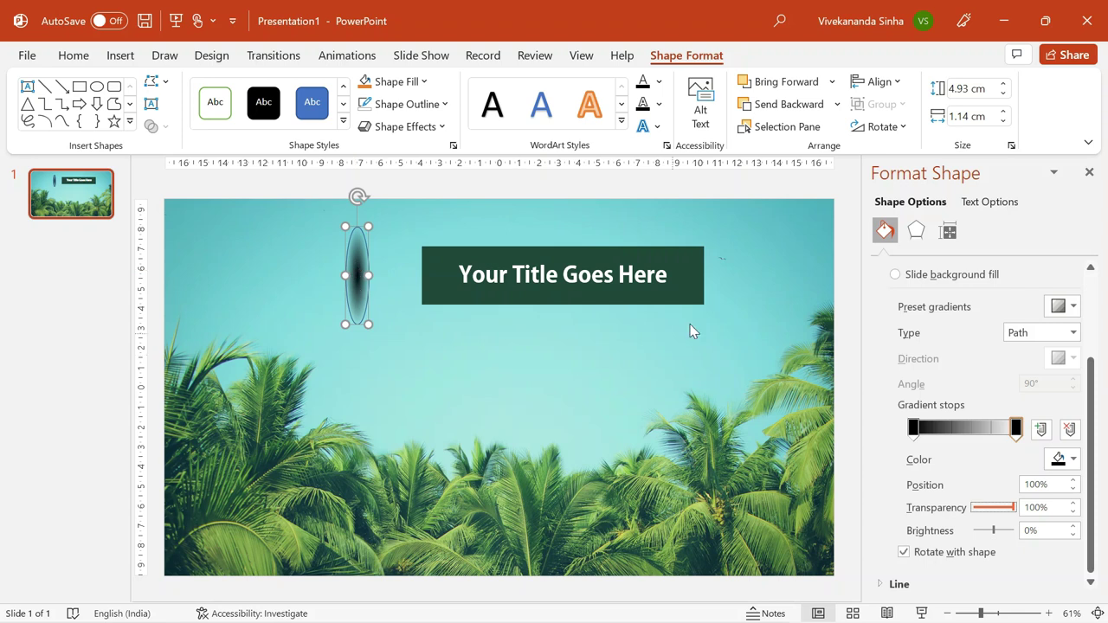
click(356, 257)
click(445, 104)
Step: Remove the oval's outline, move it against the banner's left end, and send it backward
click(416, 344)
drag(356, 268, 419, 270)
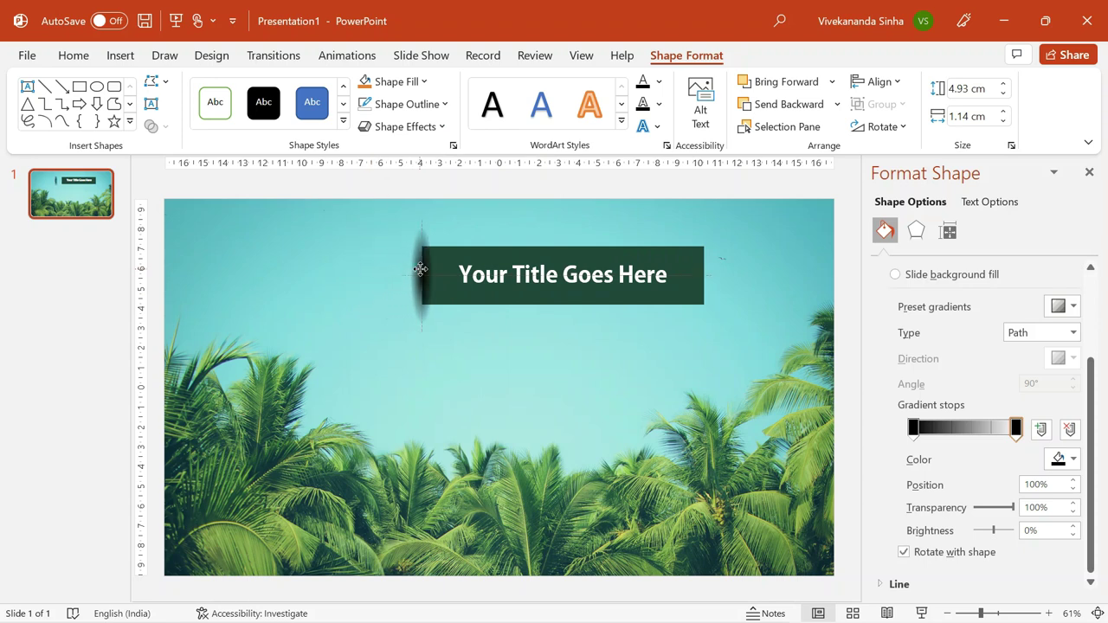
drag(419, 267, 420, 262)
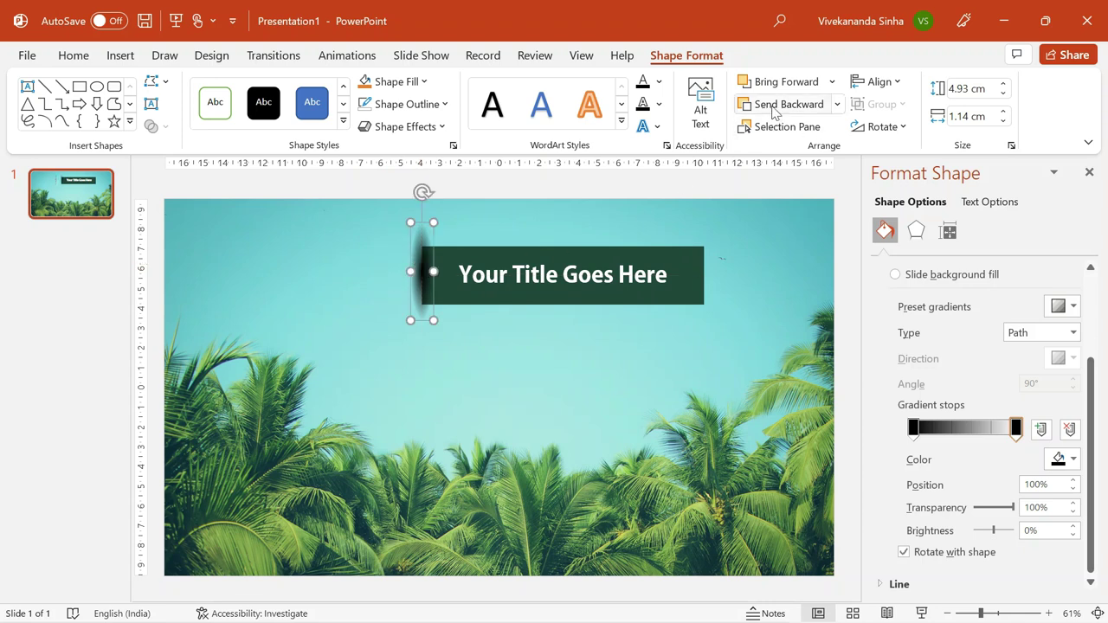
click(773, 106)
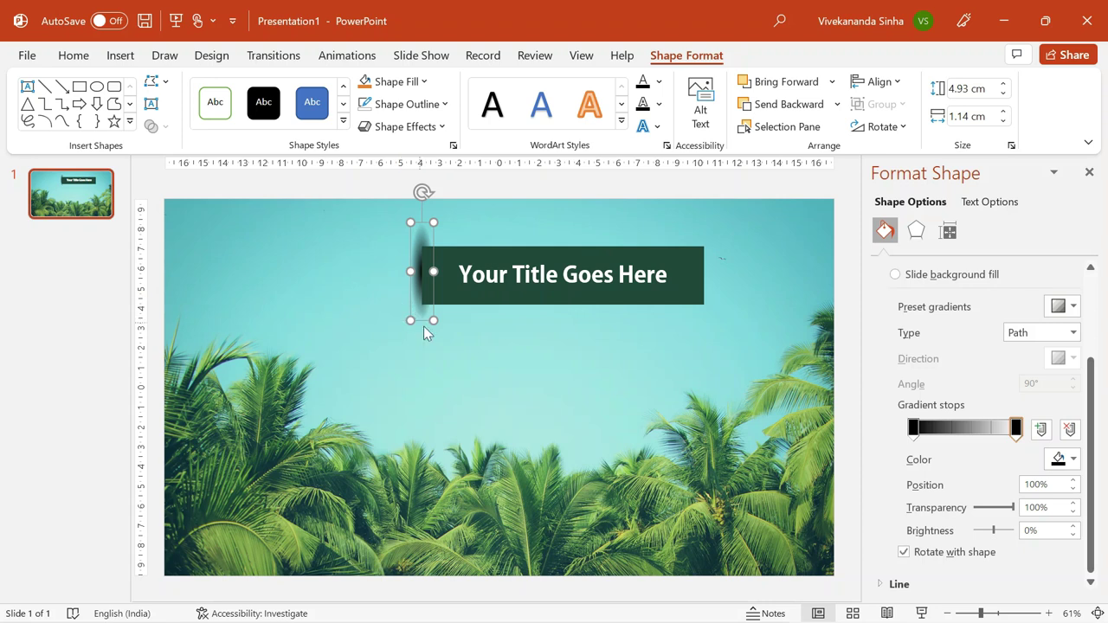
Step: Resize the oval to 5.69 × 1.23 cm and move the first gradient stop to 37%
drag(433, 321, 427, 335)
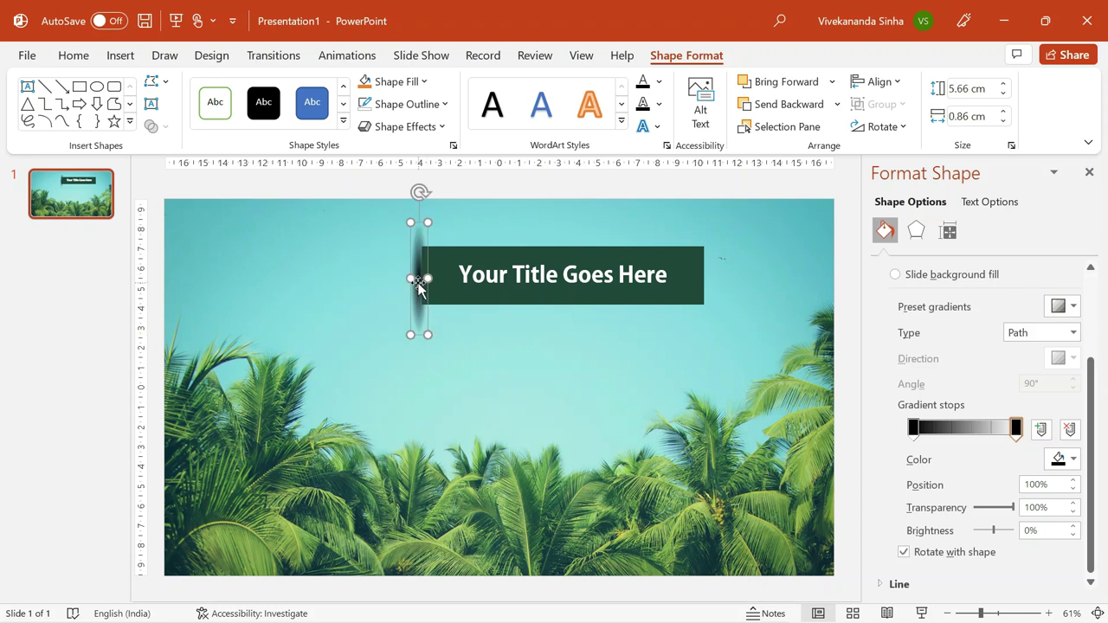
drag(410, 281, 418, 273)
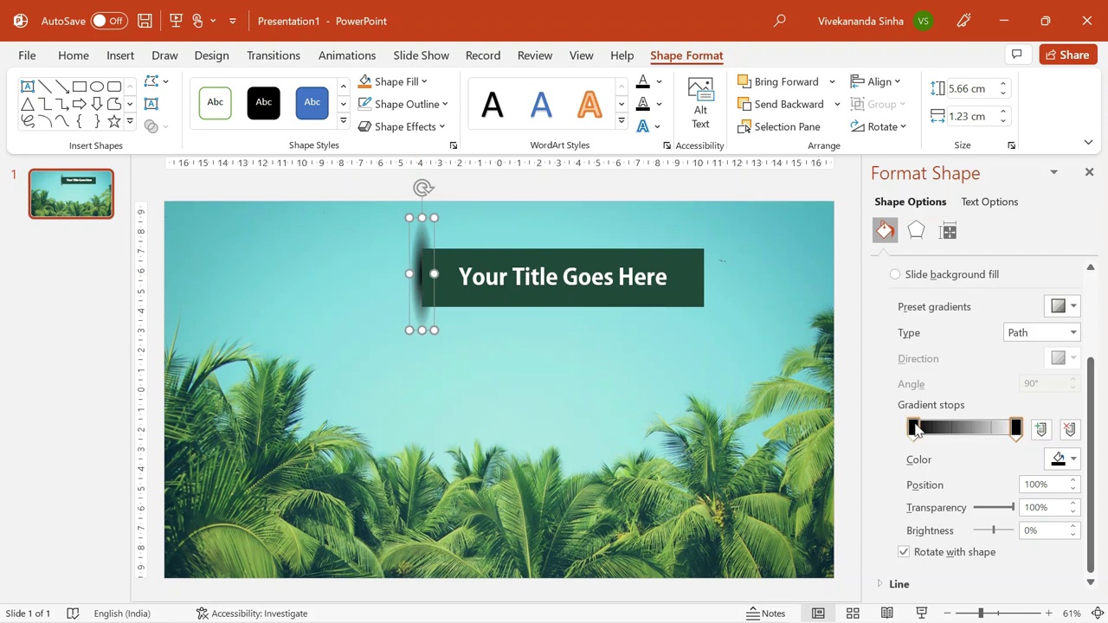
drag(916, 430, 951, 428)
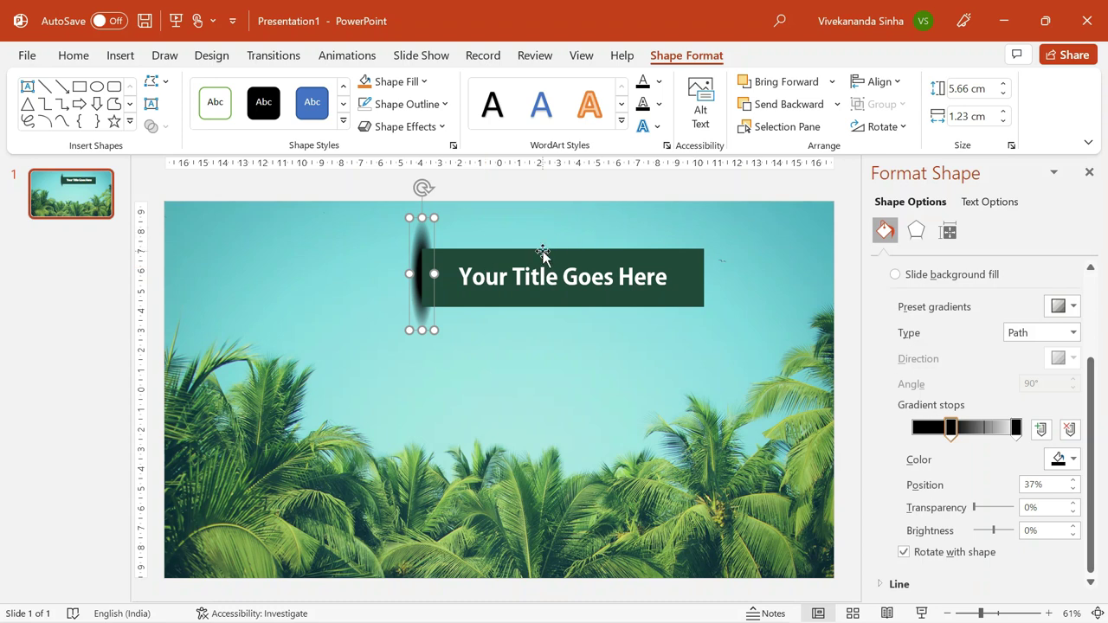
drag(412, 329, 414, 332)
click(606, 400)
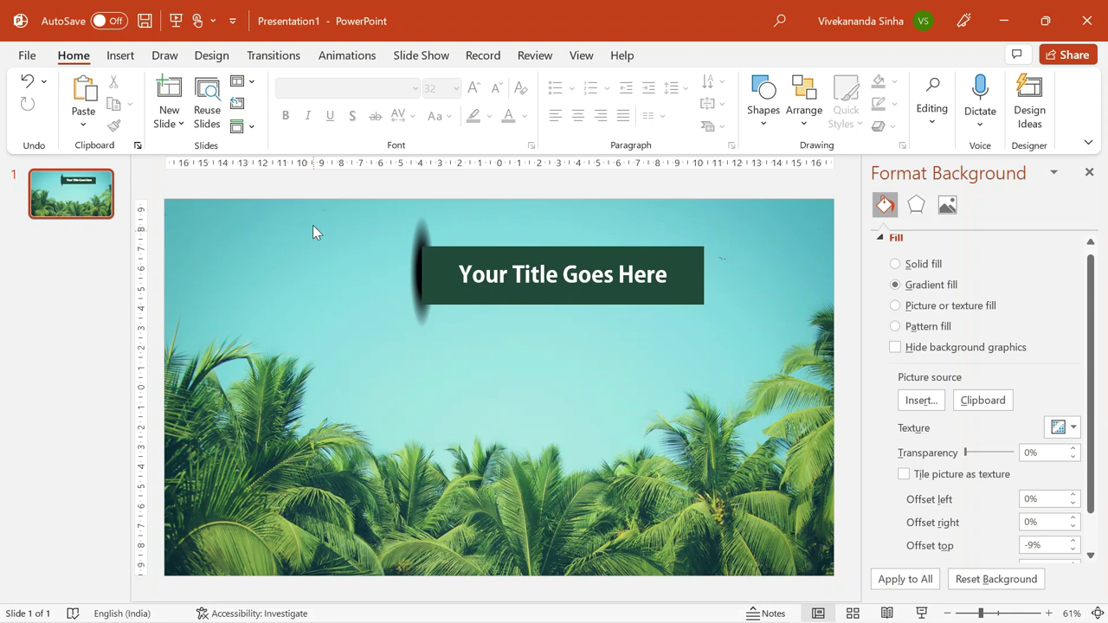
Step: Cover the oval's left half with a rectangle filled with the slide background
click(121, 57)
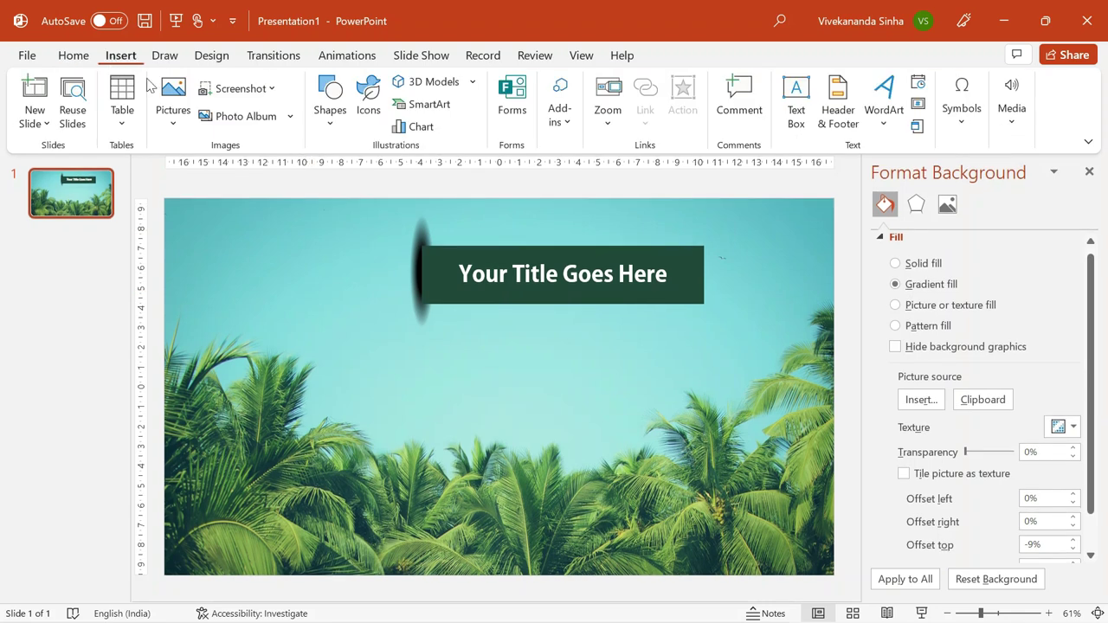
click(331, 125)
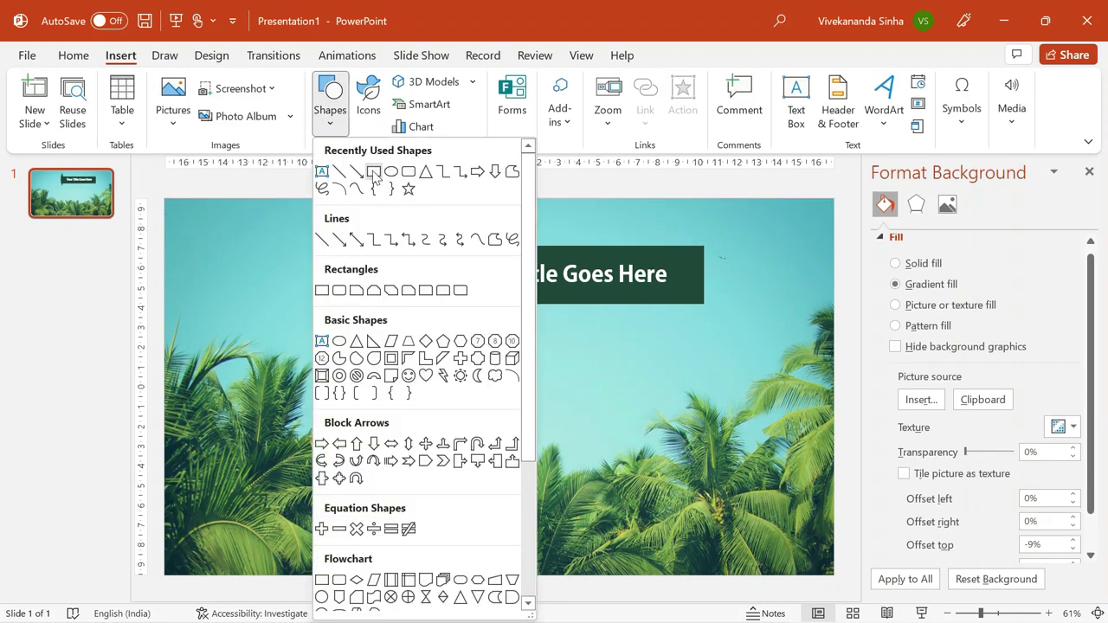
click(374, 171)
mouse_move(343, 208)
mouse_down()
mouse_move(424, 307)
mouse_move(423, 354)
mouse_up()
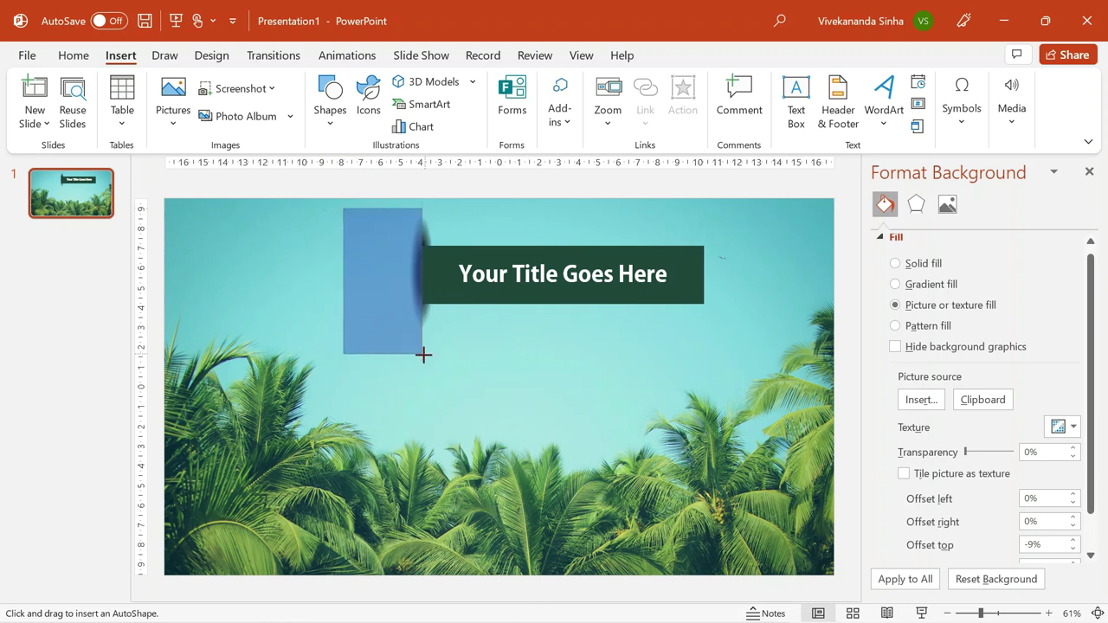
drag(343, 289, 317, 291)
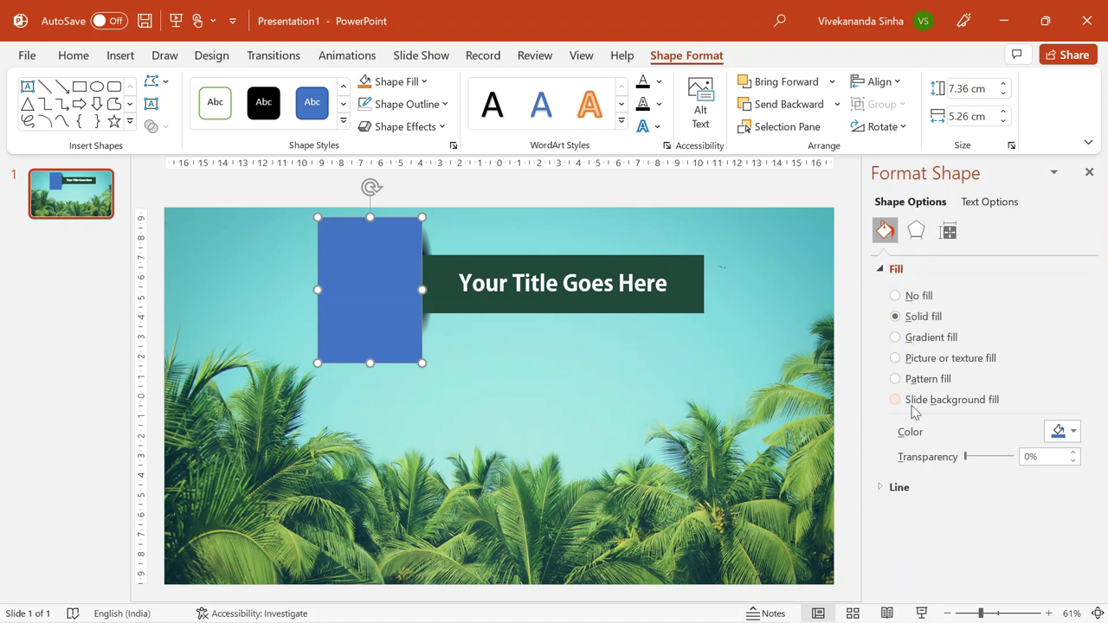
click(912, 404)
click(755, 377)
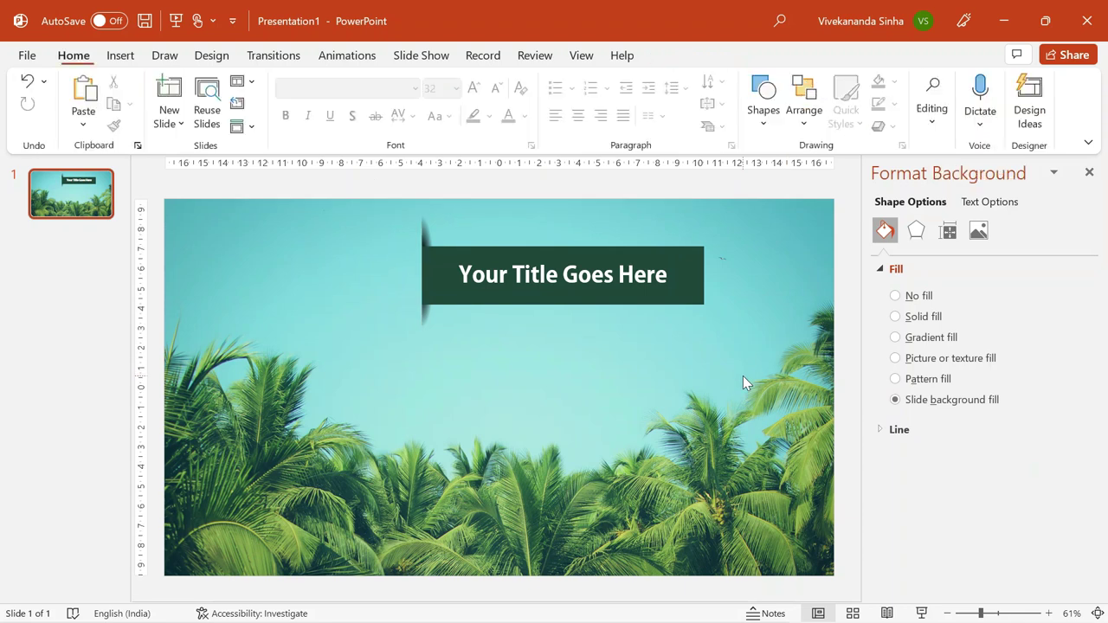
Step: Copy the thin shadow oval to the title's right end, send it behind the banner, and nudge it into place
click(426, 243)
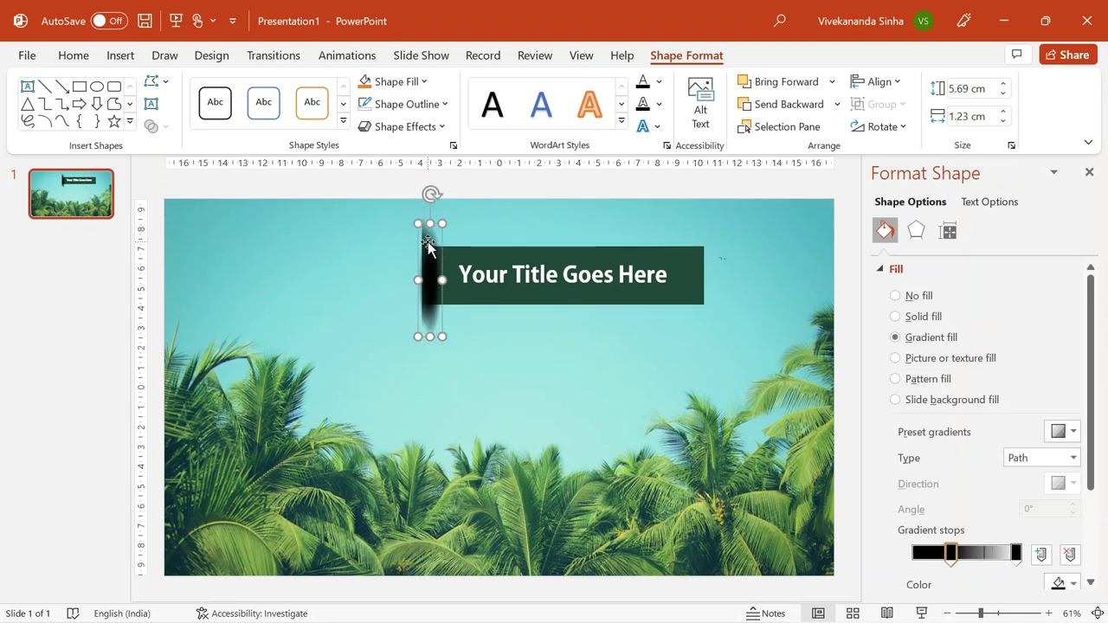
mouse_move(429, 247)
mouse_down()
mouse_move(565, 287)
mouse_move(700, 268)
mouse_up()
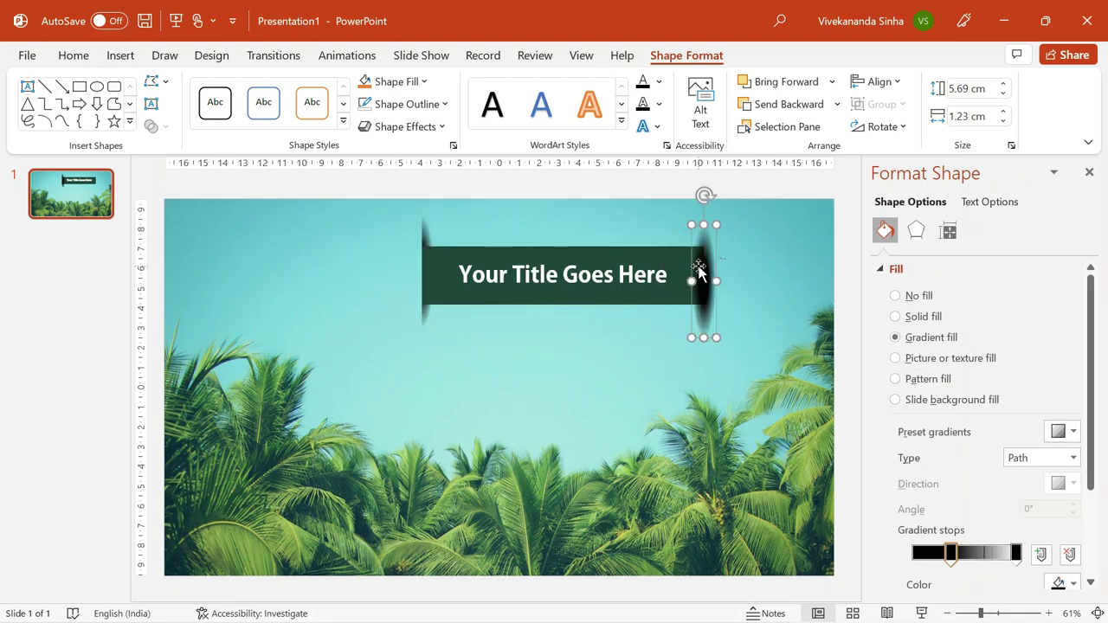
click(788, 103)
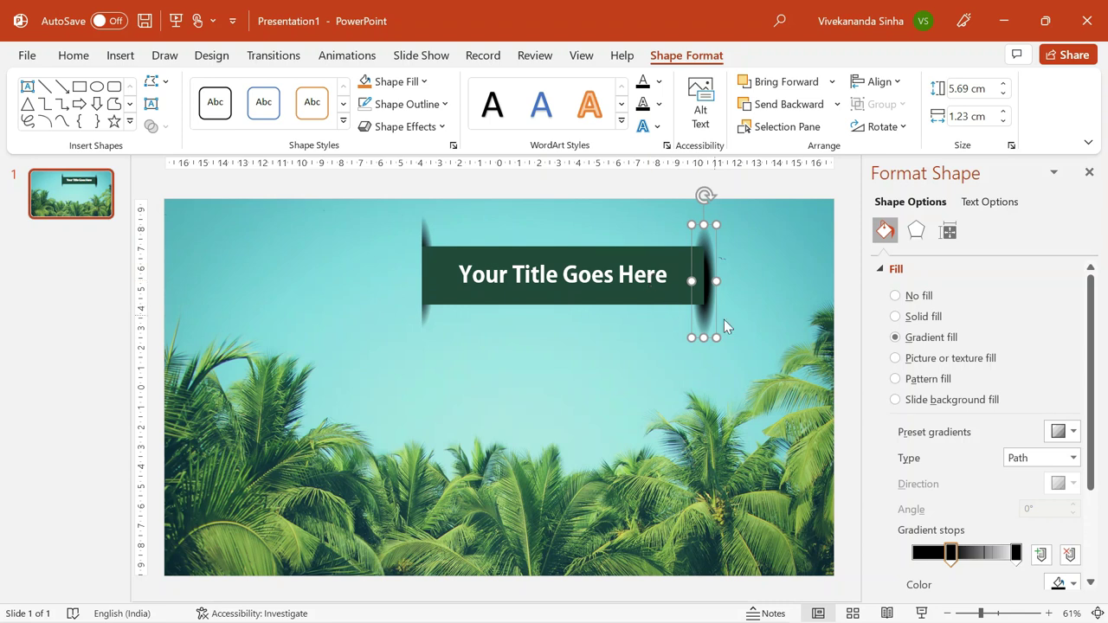
key(ctrl+Up)
key(ctrl+Up)
key(ctrl+Up)
key(ctrl+Up)
key(ctrl+Up)
key(ctrl+Up)
key(ctrl+Up)
key(ctrl+Left)
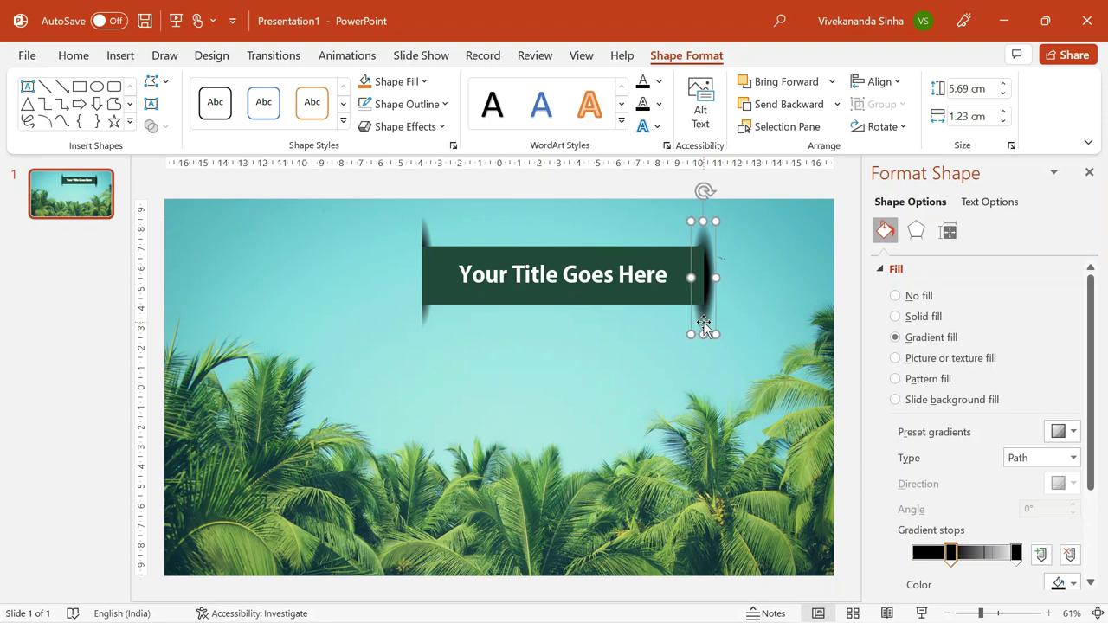
Step: Move the background-filled cover rectangle over the right oval's outer half
click(607, 371)
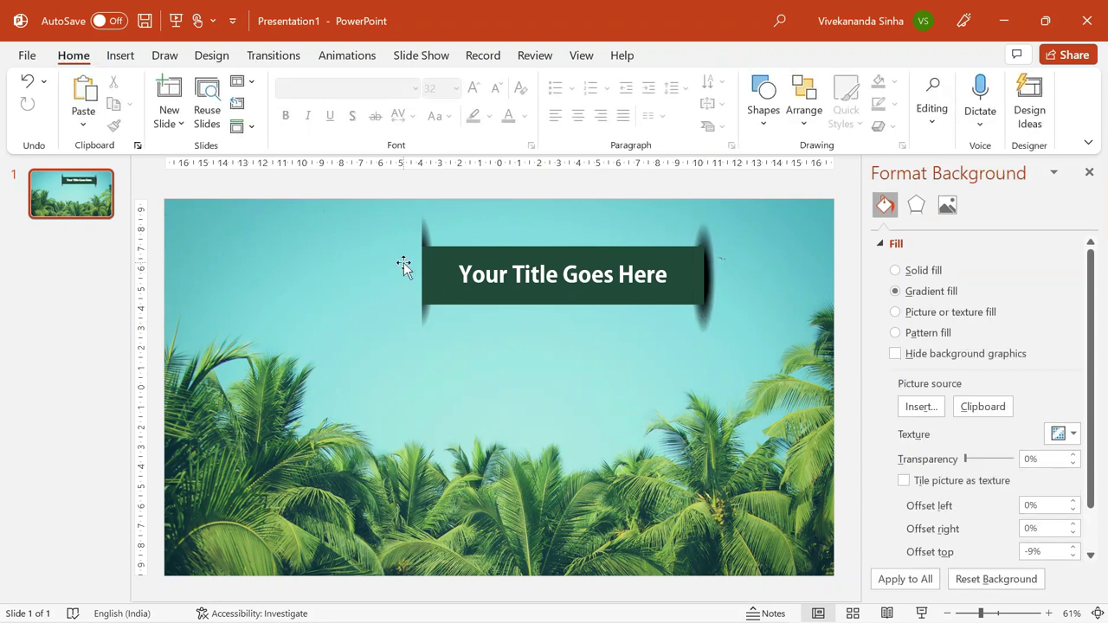
click(404, 262)
drag(389, 274, 764, 269)
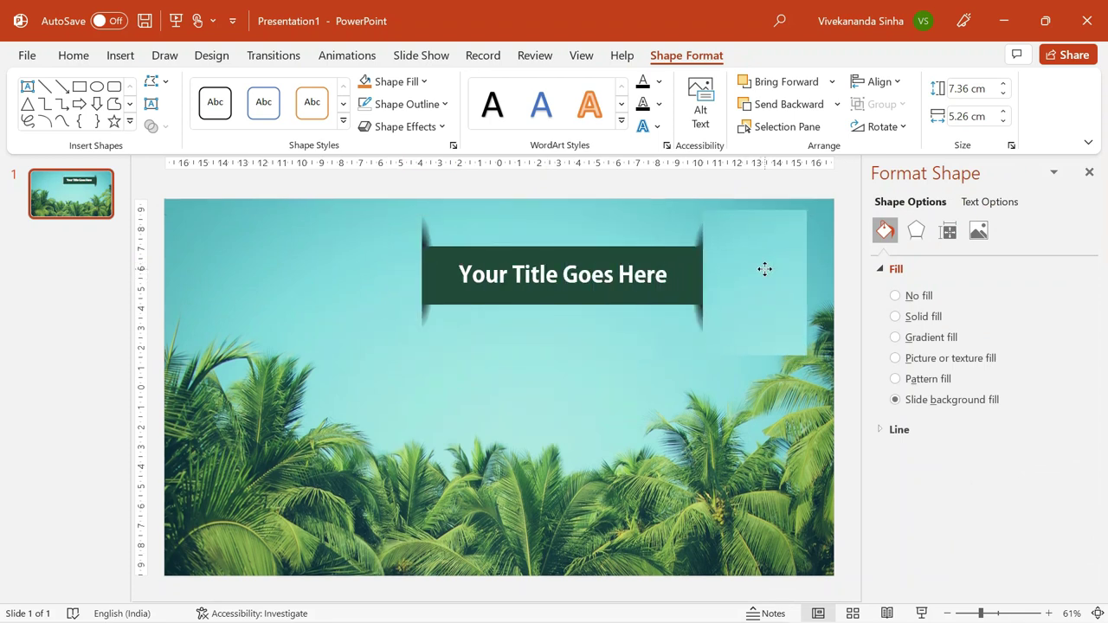
click(627, 334)
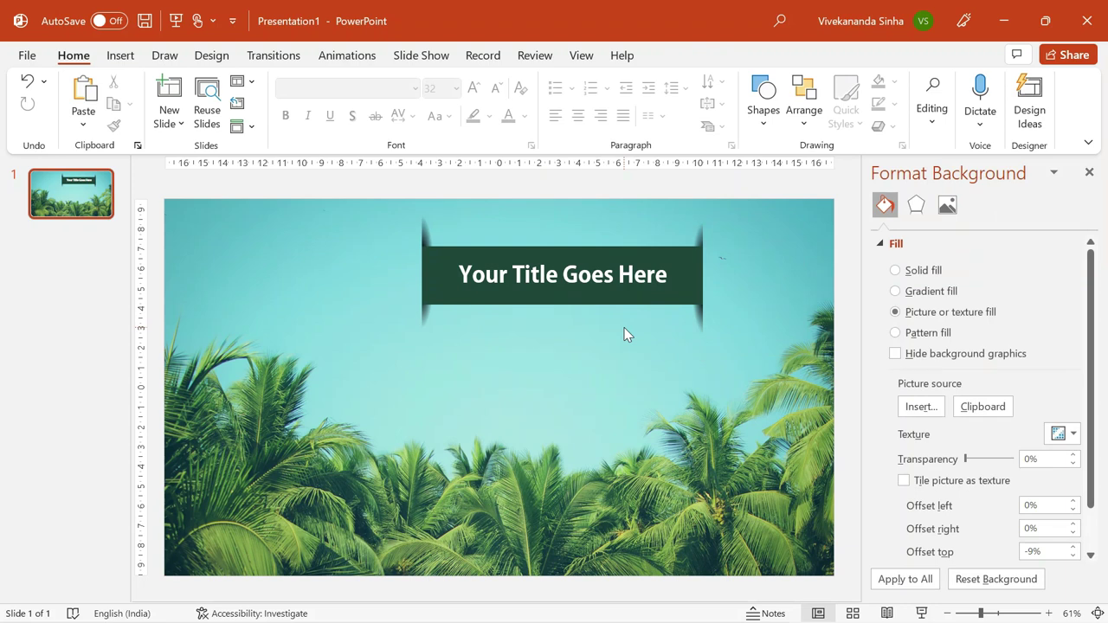
click(923, 613)
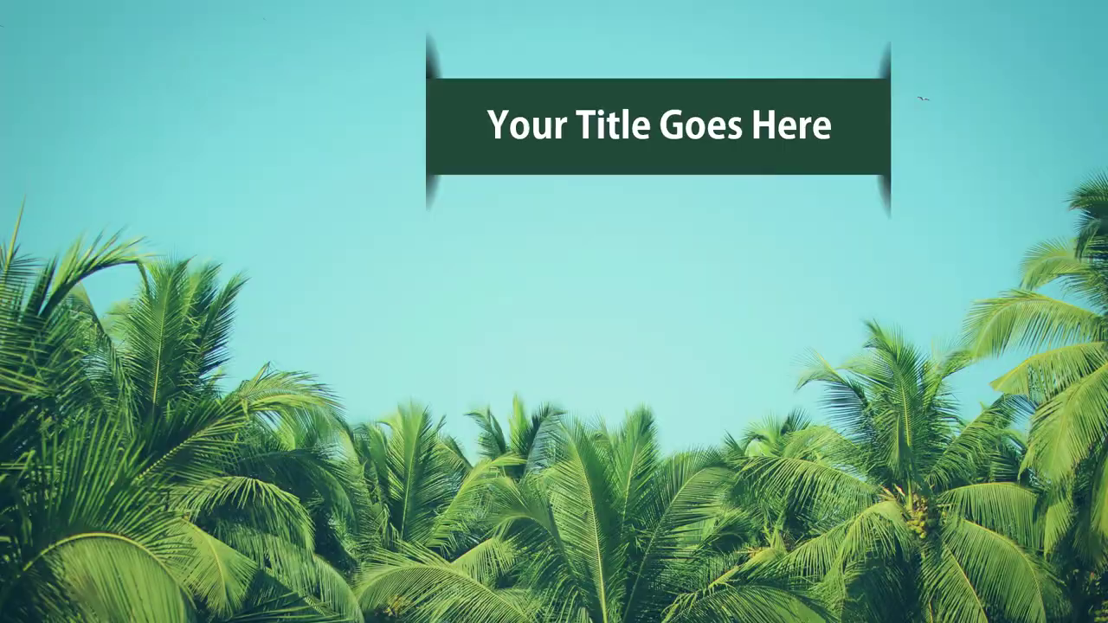
key(Escape)
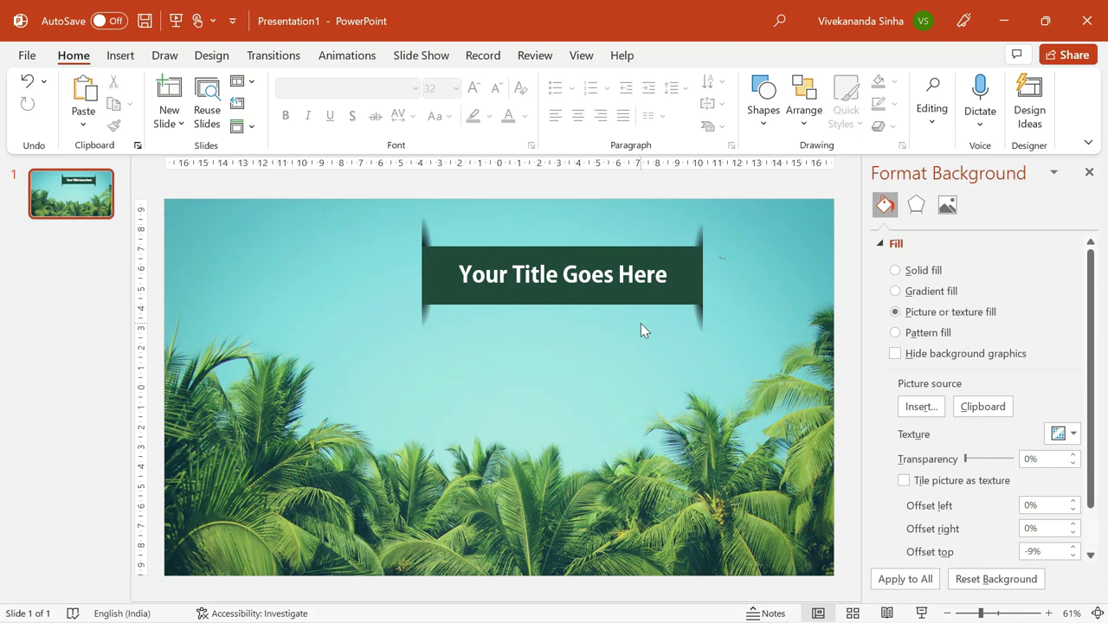
Step: Give both banner curls a Fade entrance animation
click(433, 235)
shift+click(698, 235)
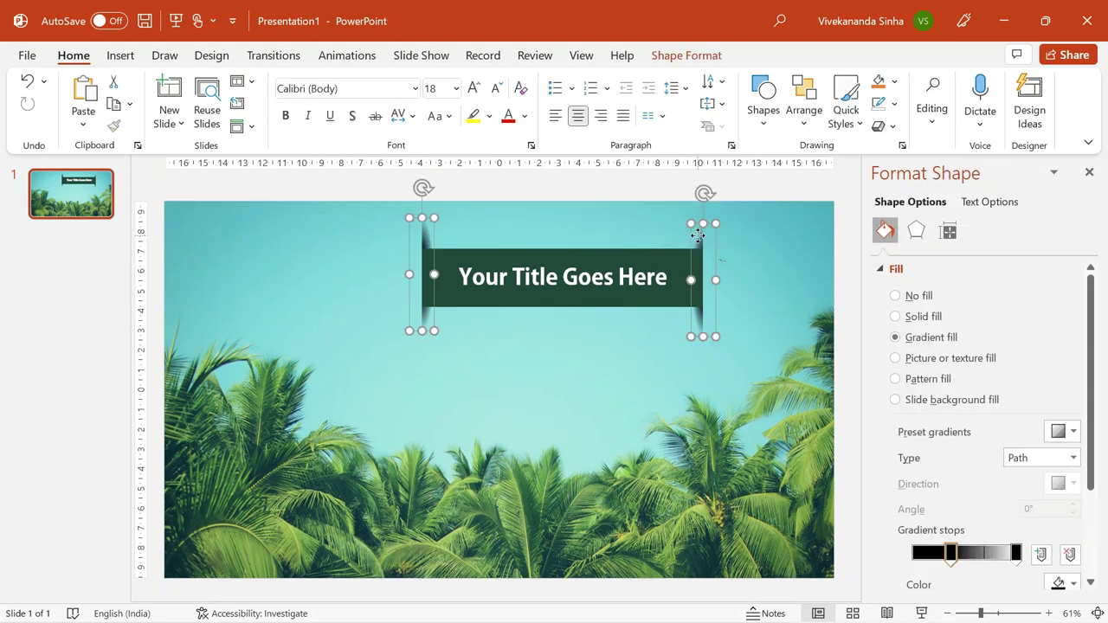
right_click(699, 238)
key(Escape)
click(347, 55)
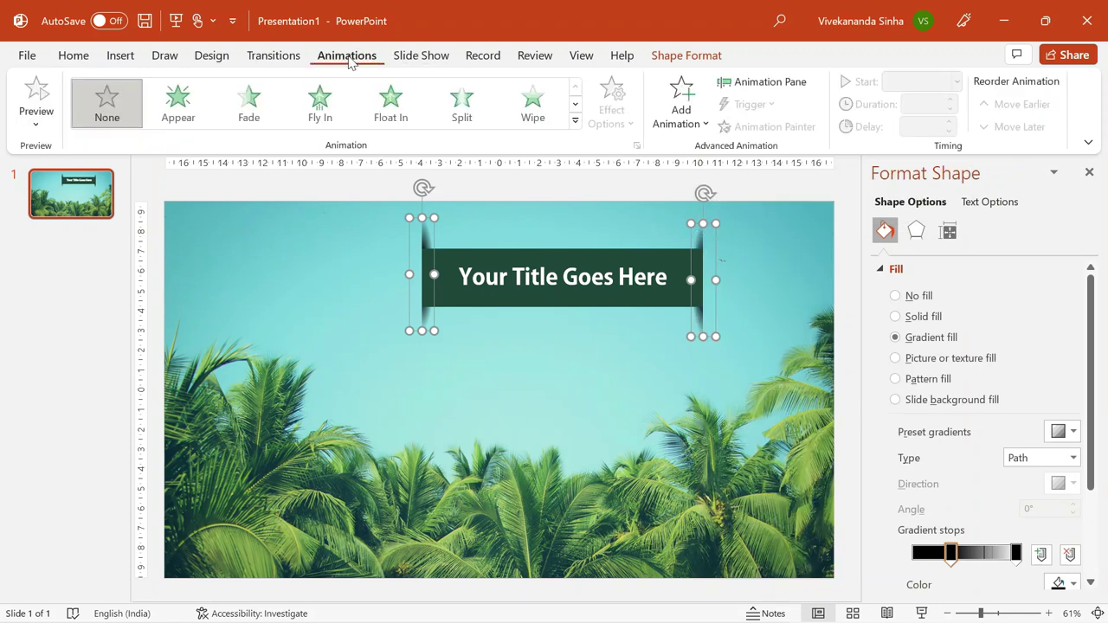
click(251, 100)
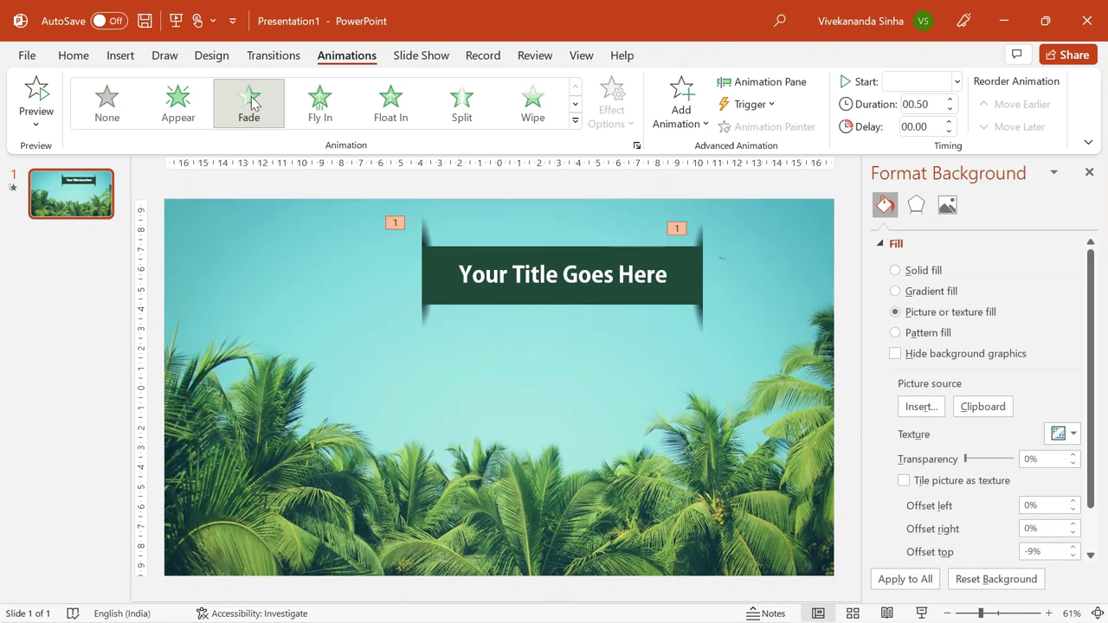
Step: Give the green title banner a Split entrance, Vertical Out, starting After Previous
click(452, 251)
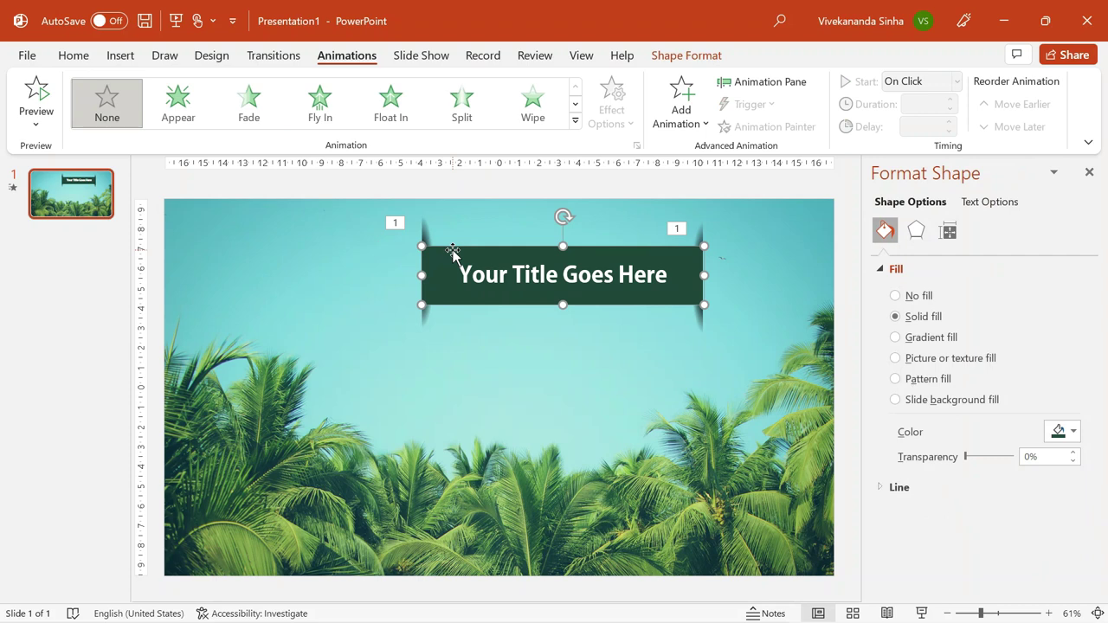
click(465, 117)
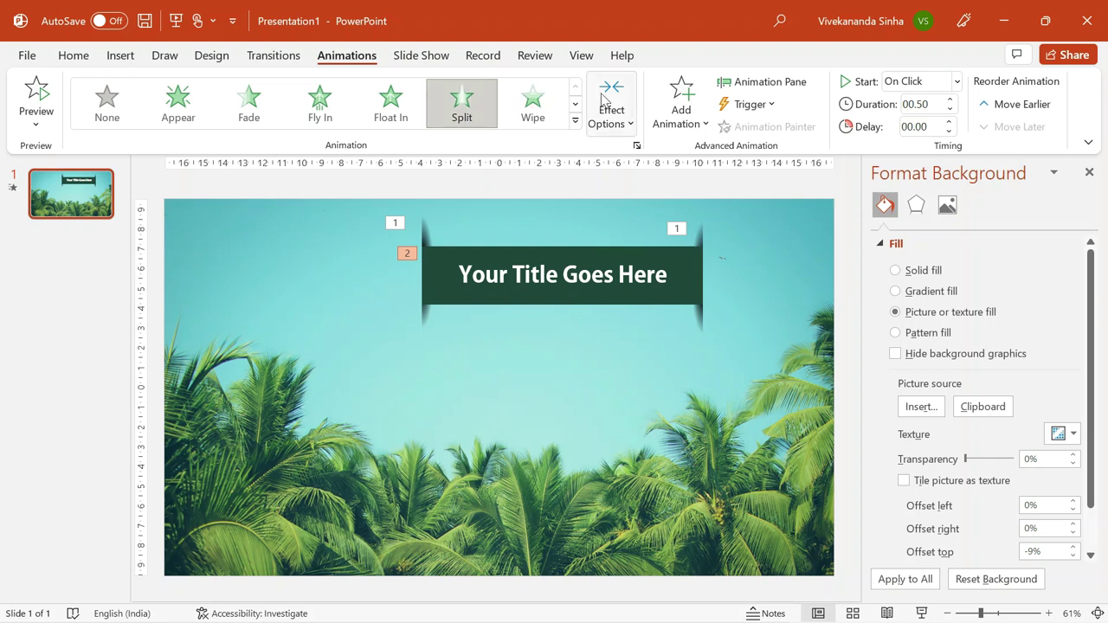
click(610, 124)
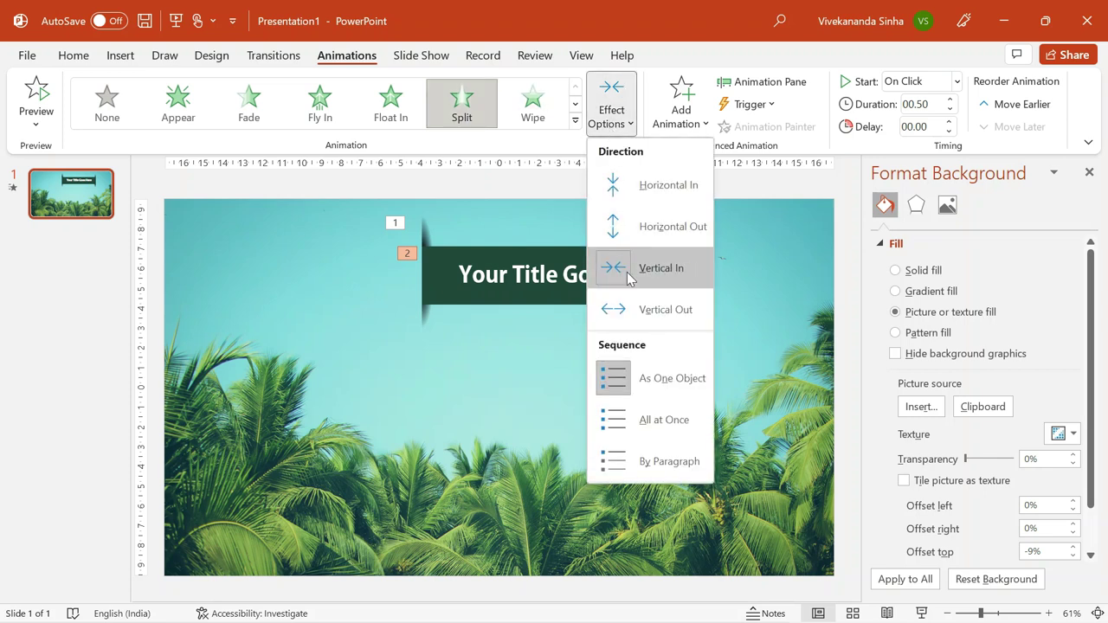
click(641, 311)
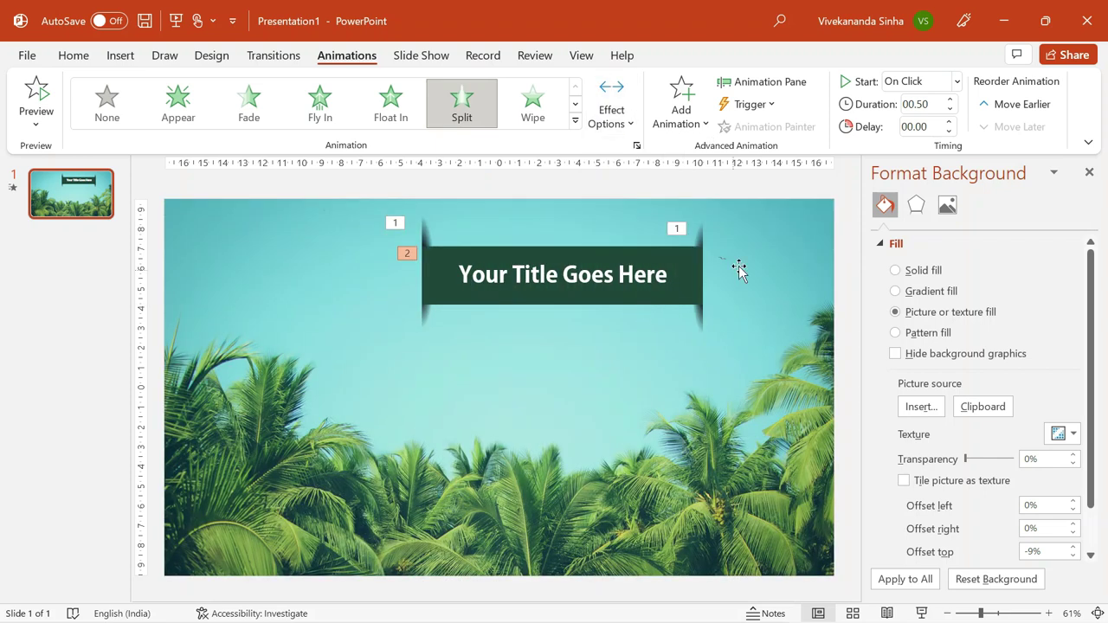
click(957, 81)
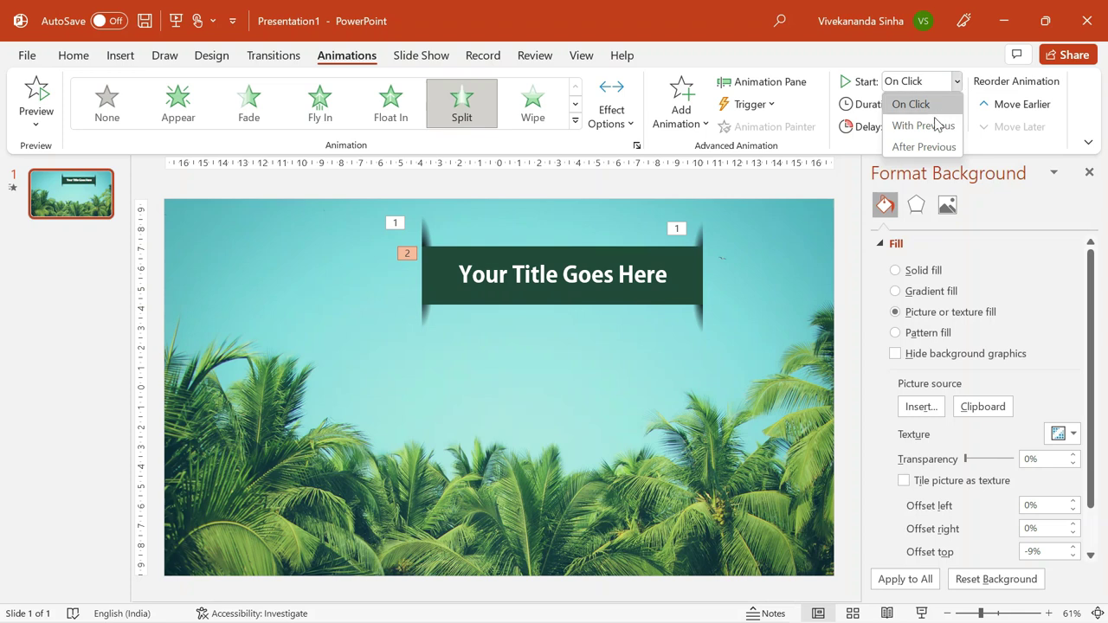
click(915, 147)
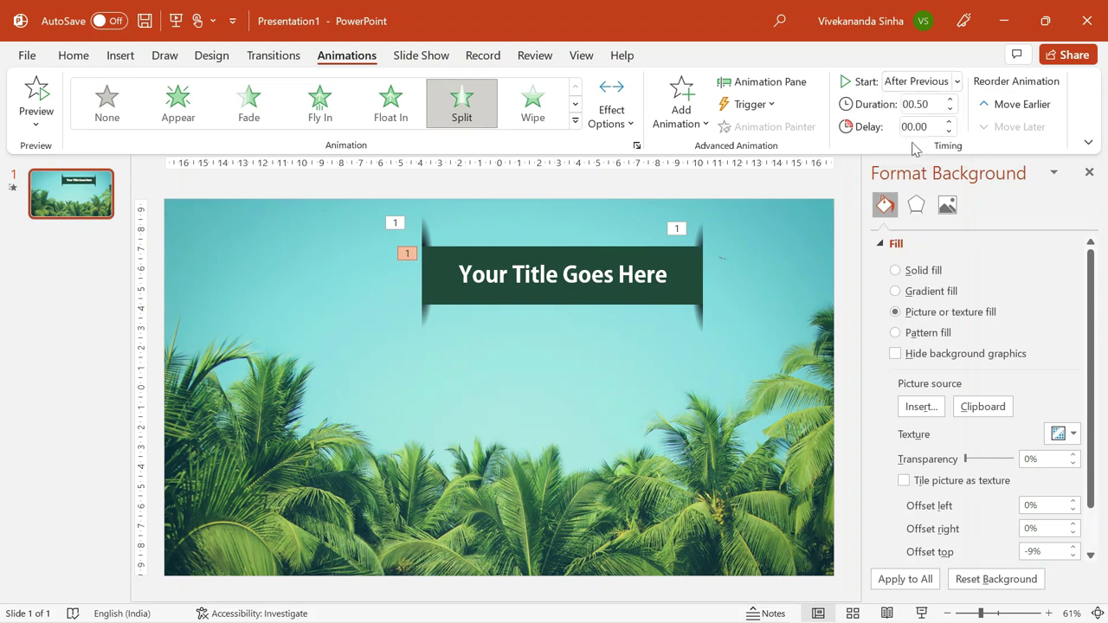
Step: Preview the animations, then align the left and right banner curls with Align Middle
click(922, 614)
click(427, 237)
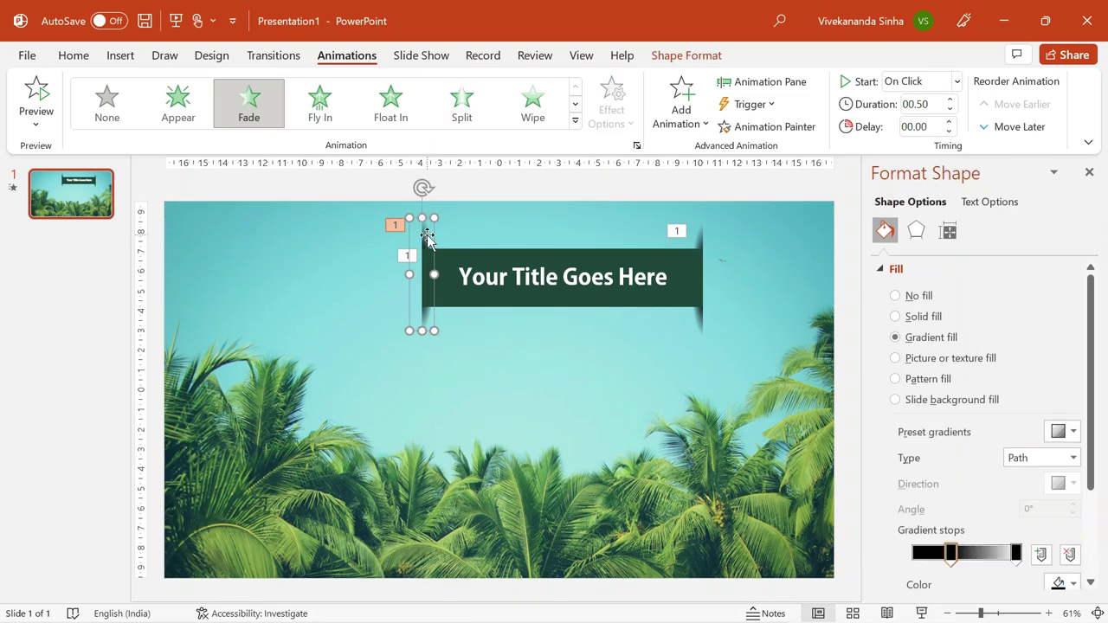
shift+click(700, 239)
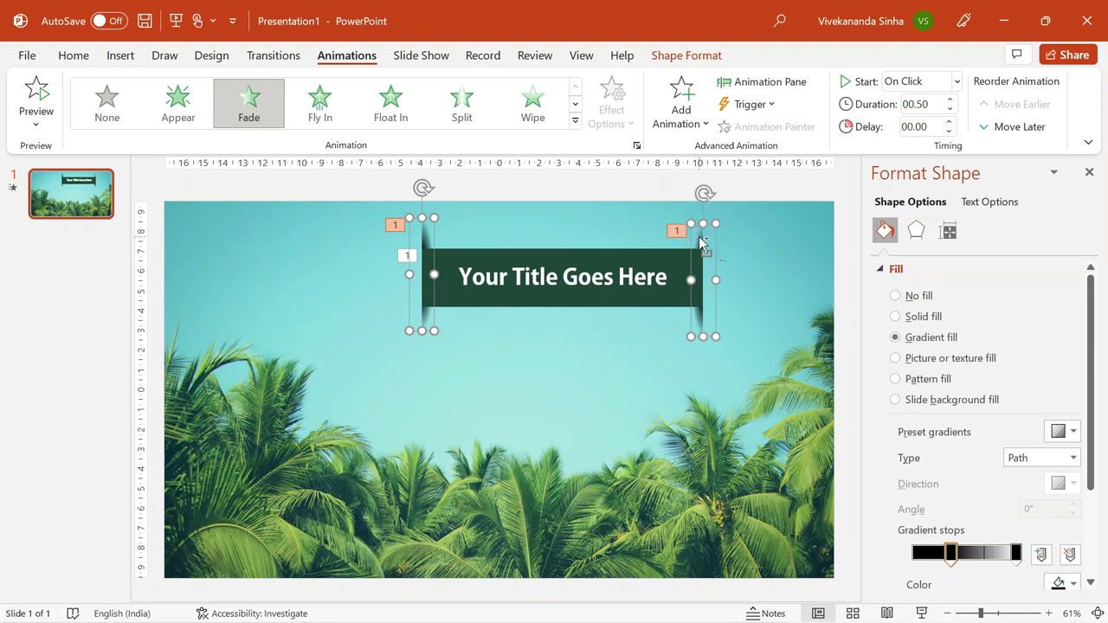
click(684, 56)
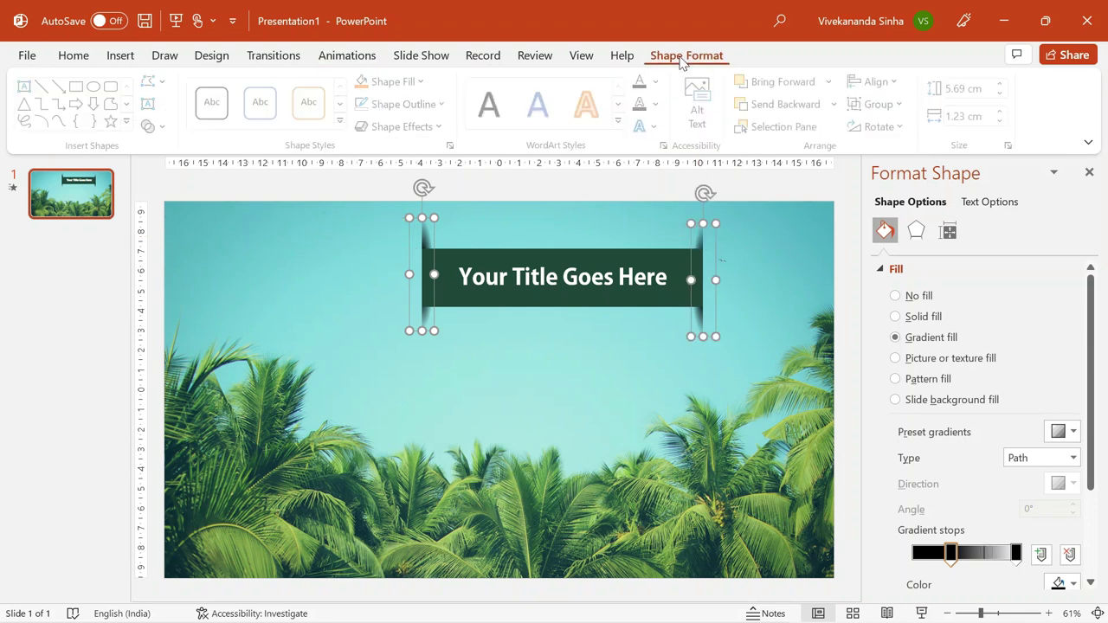
click(897, 82)
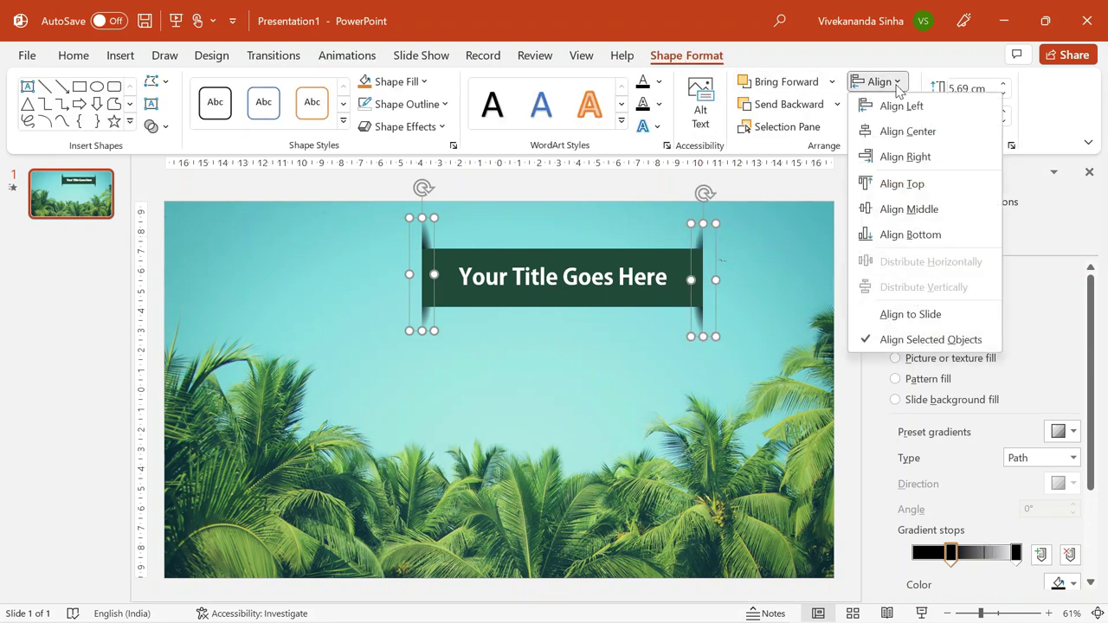
click(905, 209)
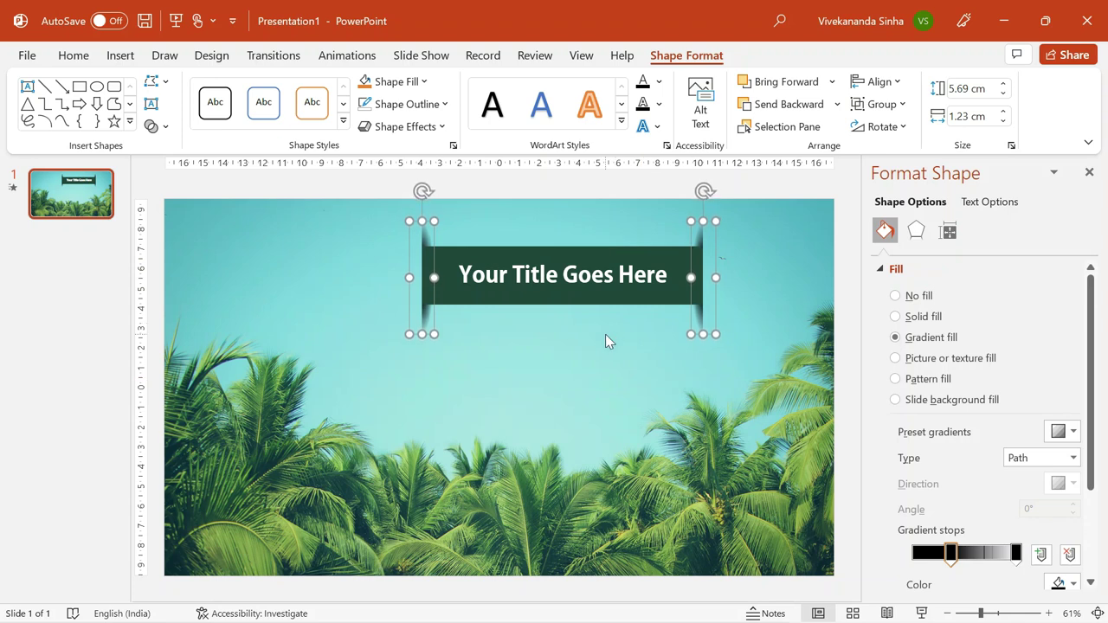
click(287, 239)
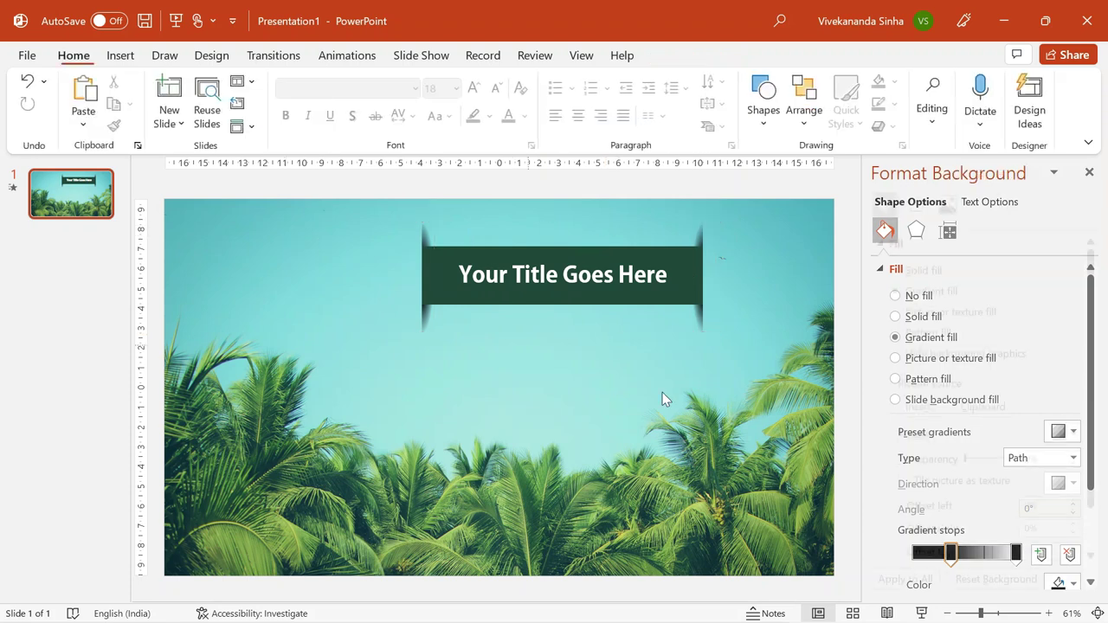
Step: Start the slide show from the status bar and advance to play the banner animations
click(922, 613)
click(668, 498)
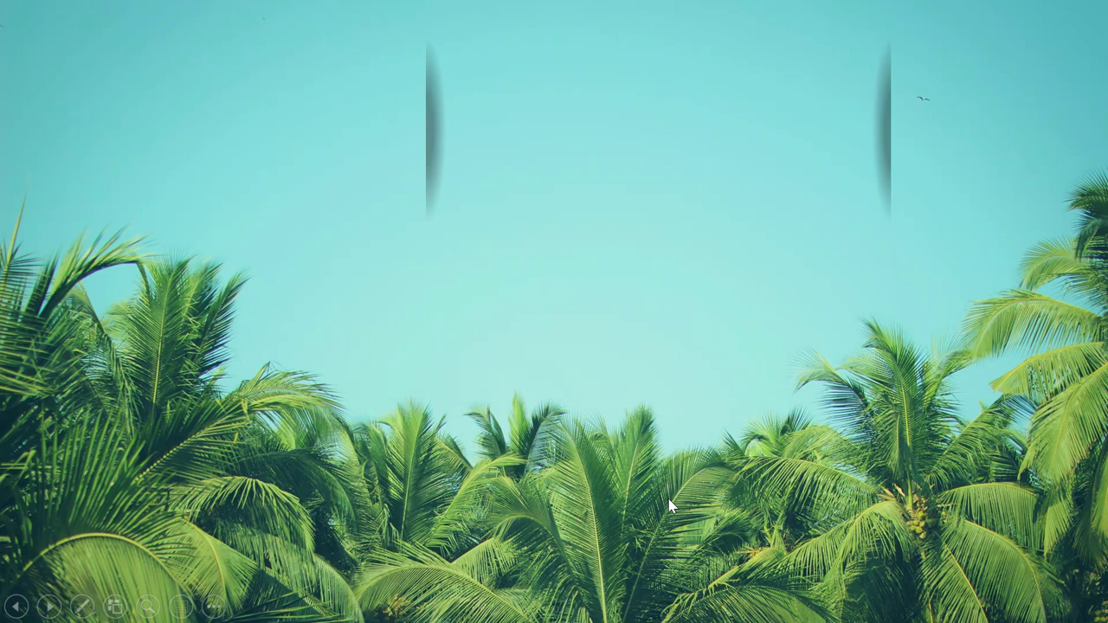